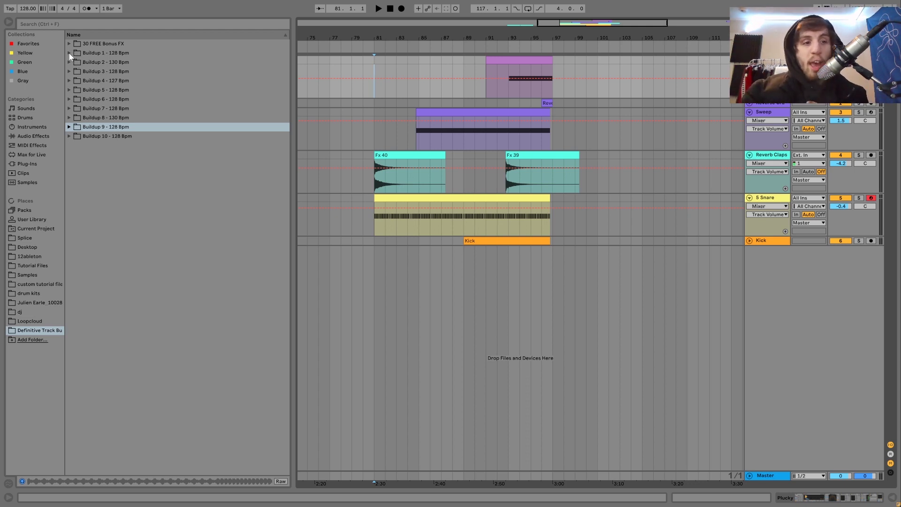
# - Audition the full mixes Buildup 1.wav, Buildup 2.wav and Buildup 3.wav from their sample folders
pyautogui.click(69, 53)
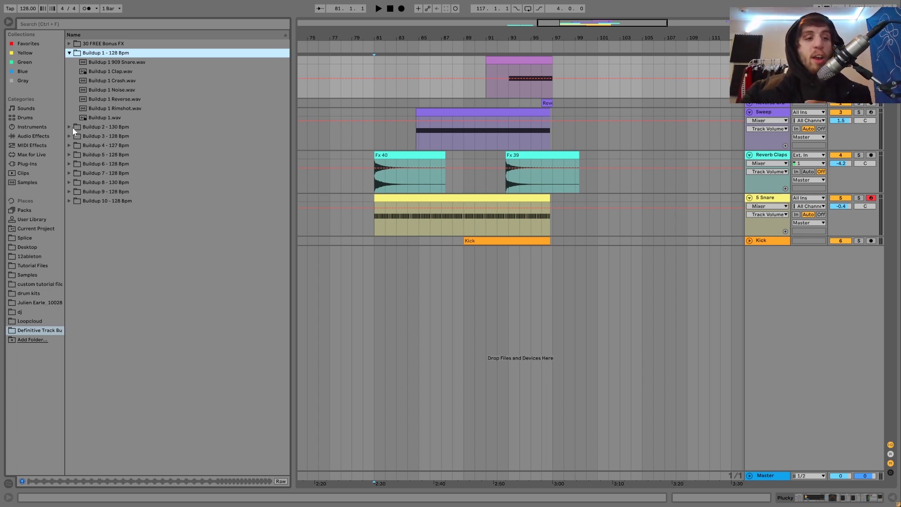
pyautogui.click(105, 118)
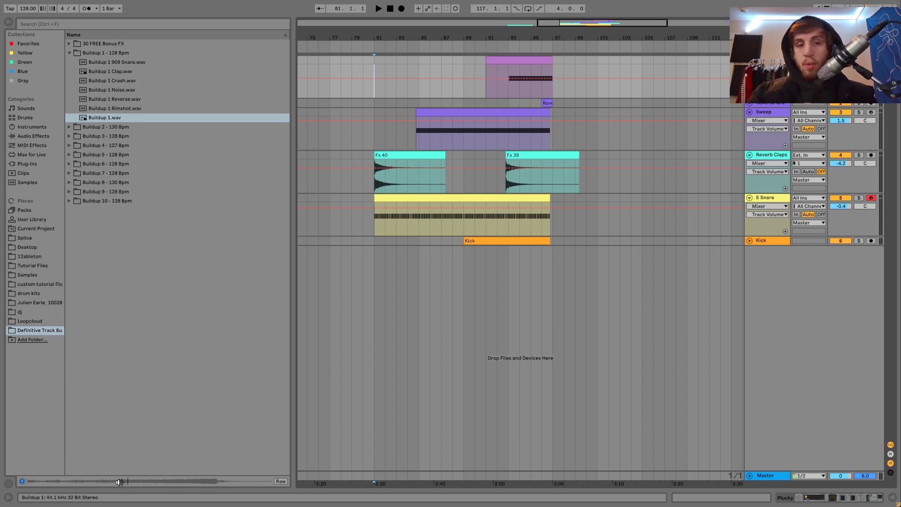
pyautogui.click(69, 126)
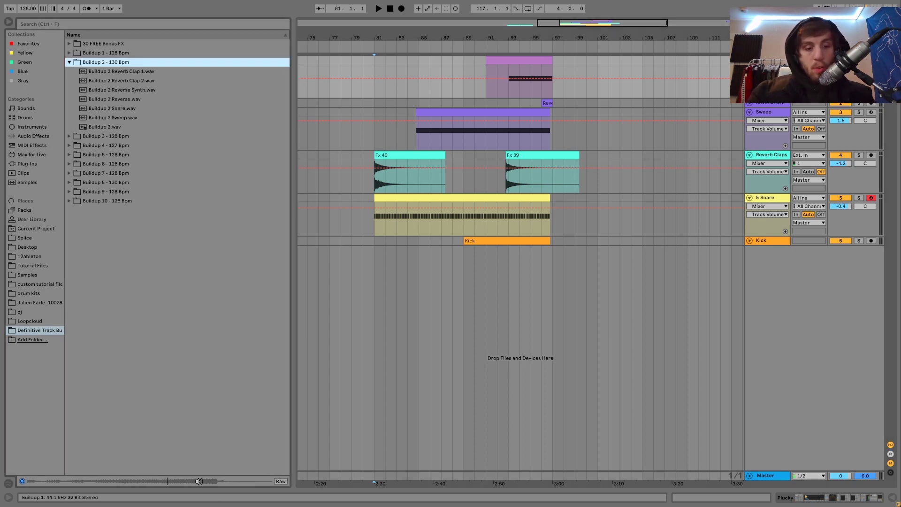
pyautogui.click(112, 127)
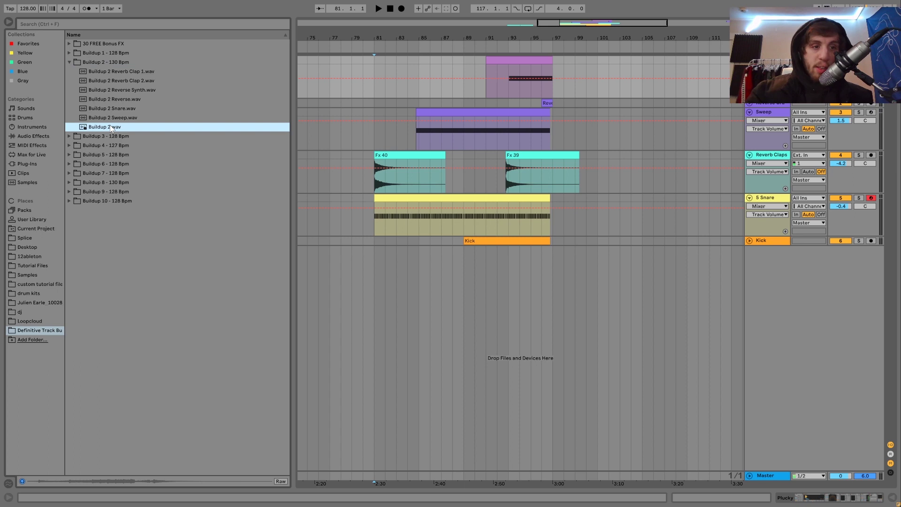
pyautogui.click(96, 481)
pyautogui.click(69, 136)
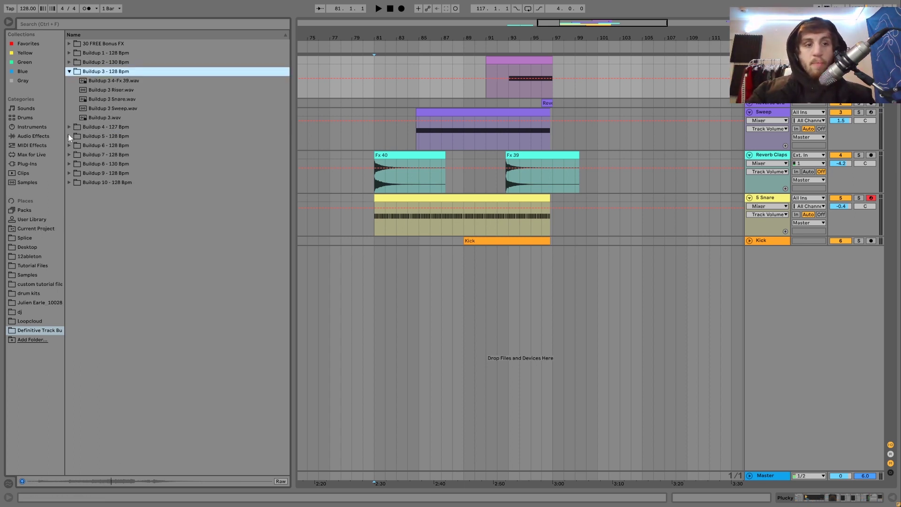
pyautogui.click(96, 119)
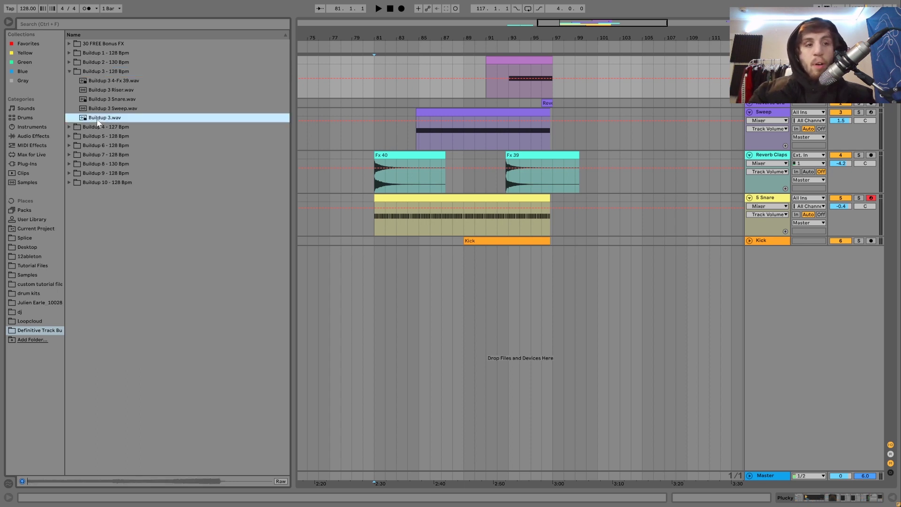
# - Look into the Buildup 4 folder and audition the full mixes Buildup 7.wav, Buildup 8.wav and Buildup 9.wav
pyautogui.click(69, 127)
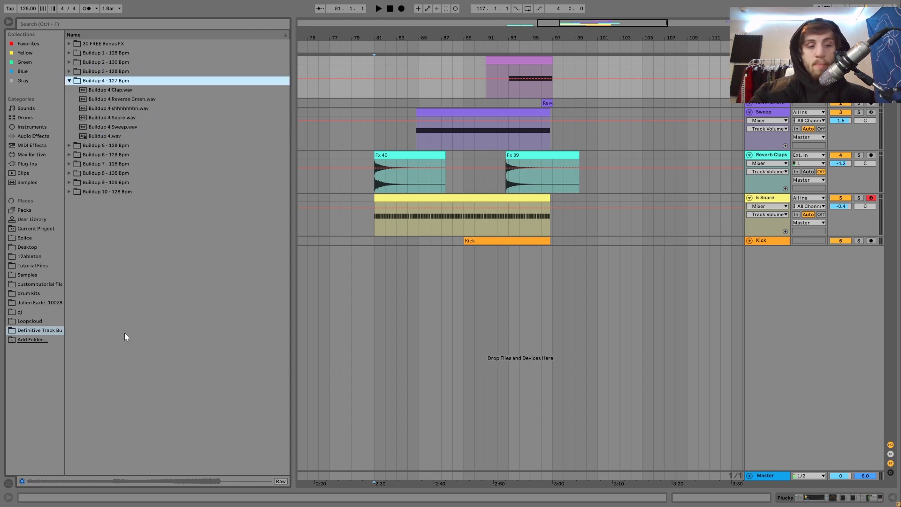
pyautogui.click(69, 164)
pyautogui.click(96, 156)
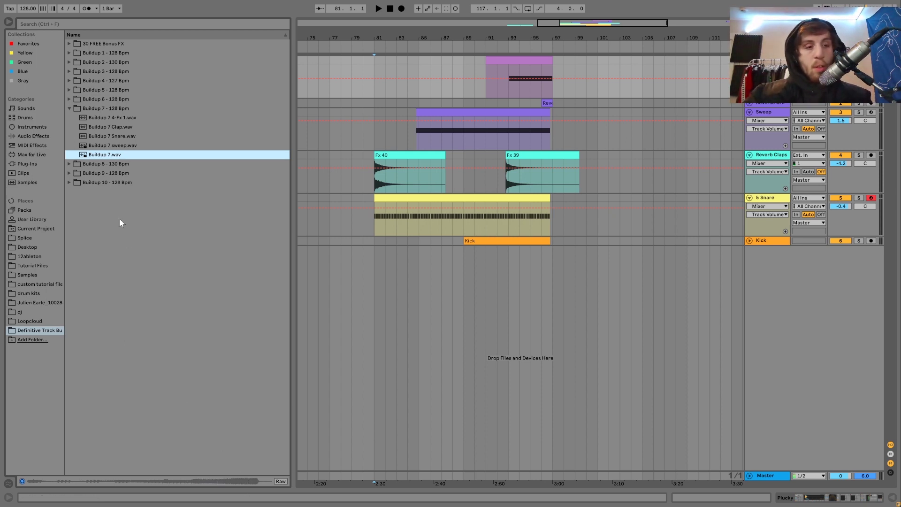
pyautogui.click(67, 161)
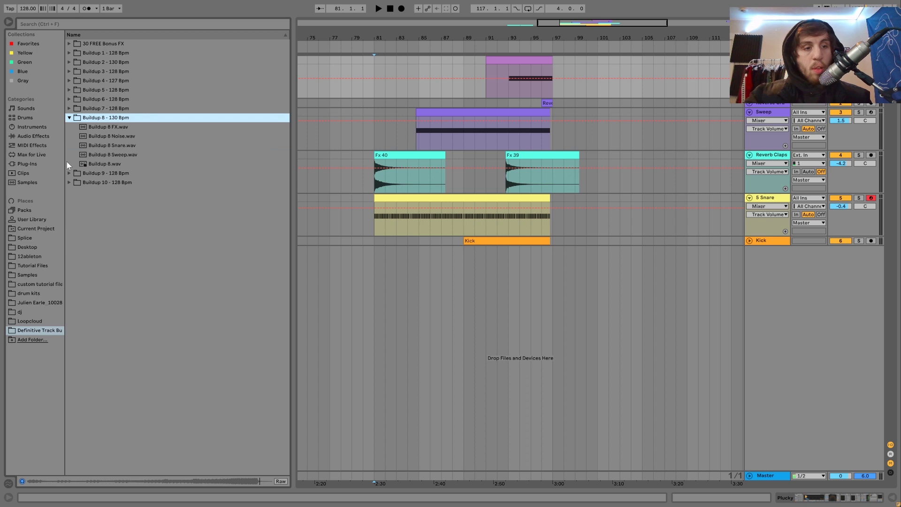
pyautogui.click(104, 164)
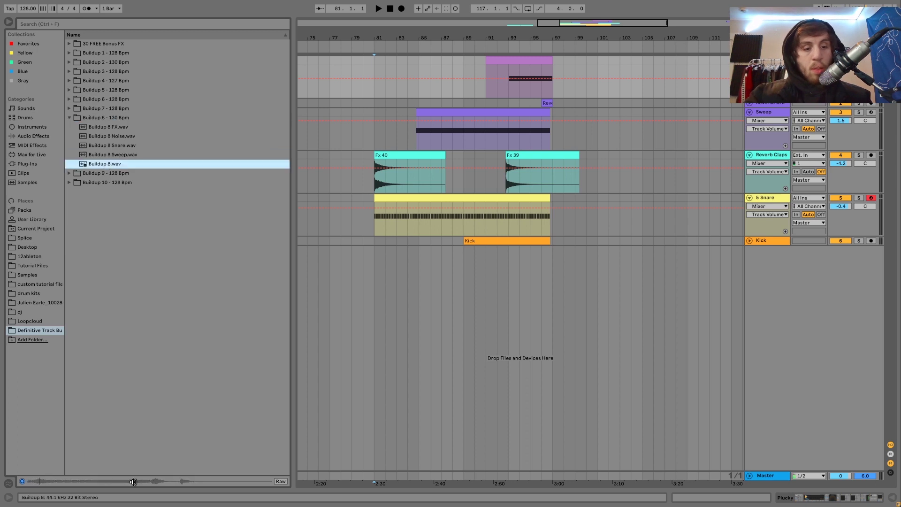
pyautogui.click(67, 173)
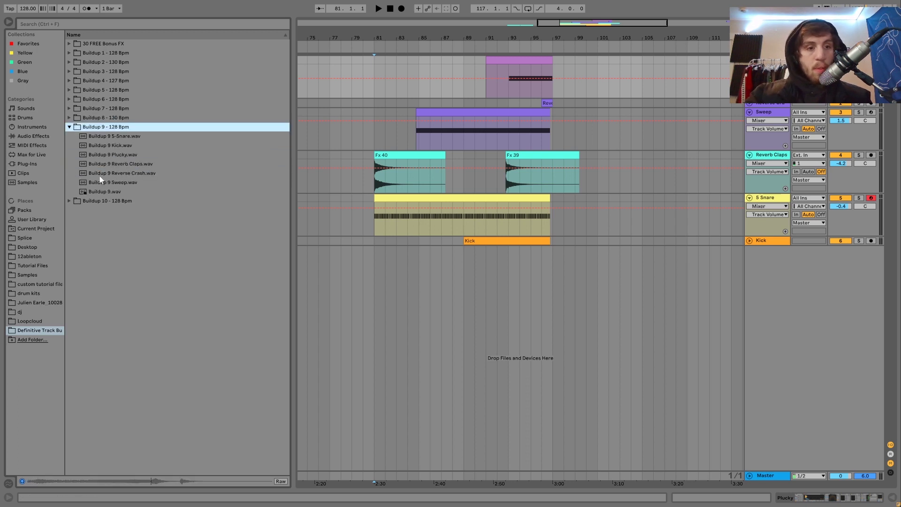
pyautogui.click(106, 192)
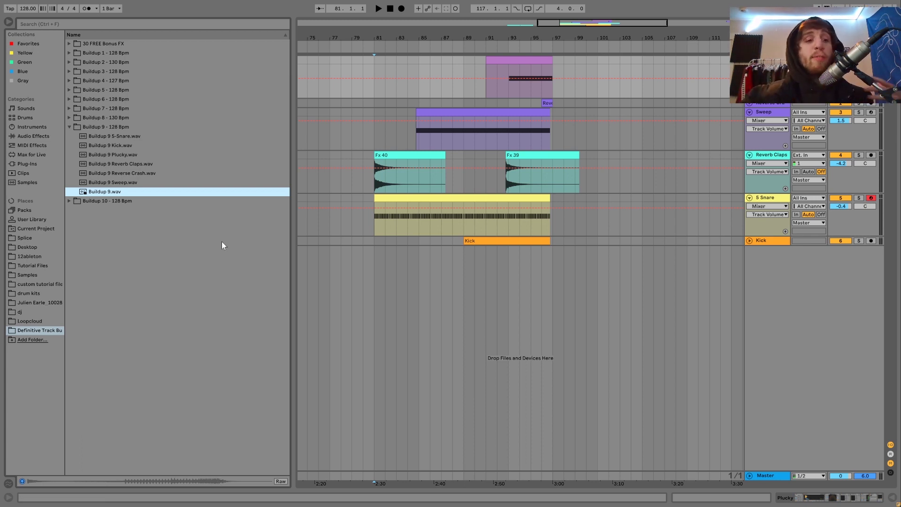
# - Audition the single stem Buildup 9 S-Snare.wav and show the contents of the Buildup 6 - 128 Bpm folder
pyautogui.click(118, 137)
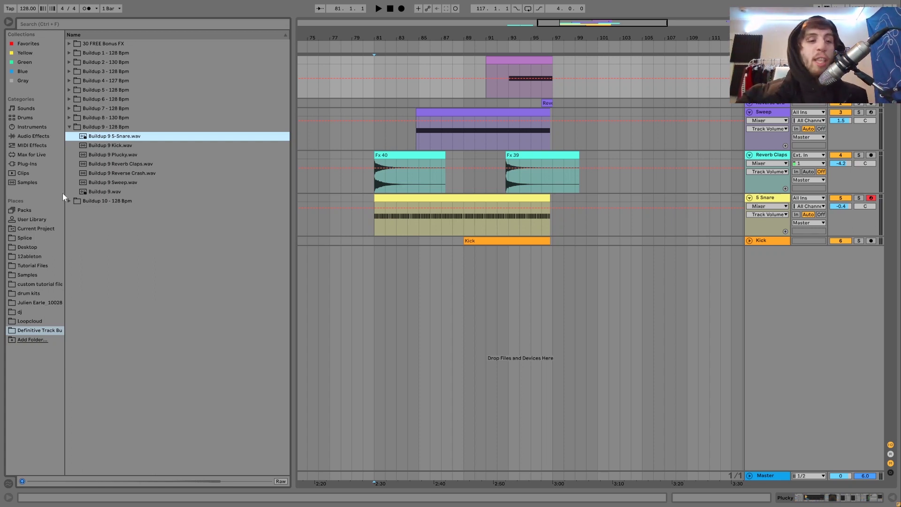
pyautogui.click(67, 99)
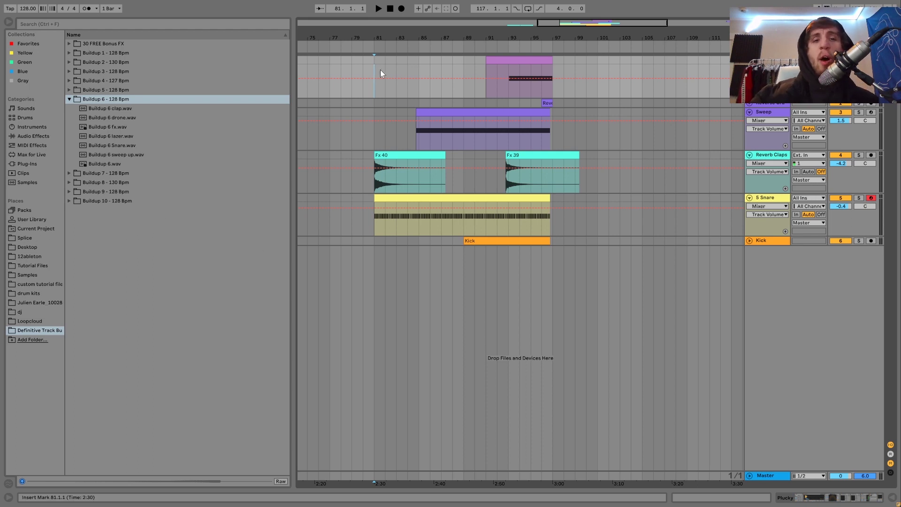
# - Play the whole buildup arrangement from bar 81 through its end
pyautogui.press('space')
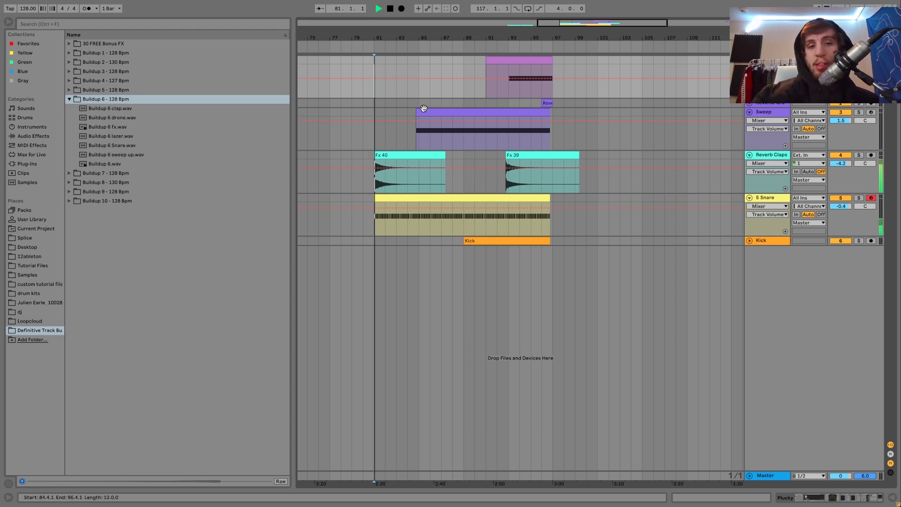
pyautogui.click(471, 73)
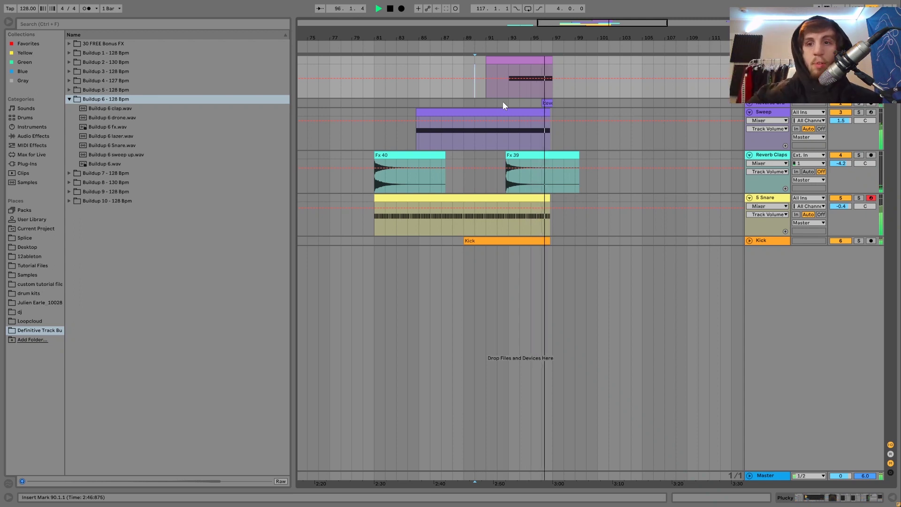
pyautogui.press('space')
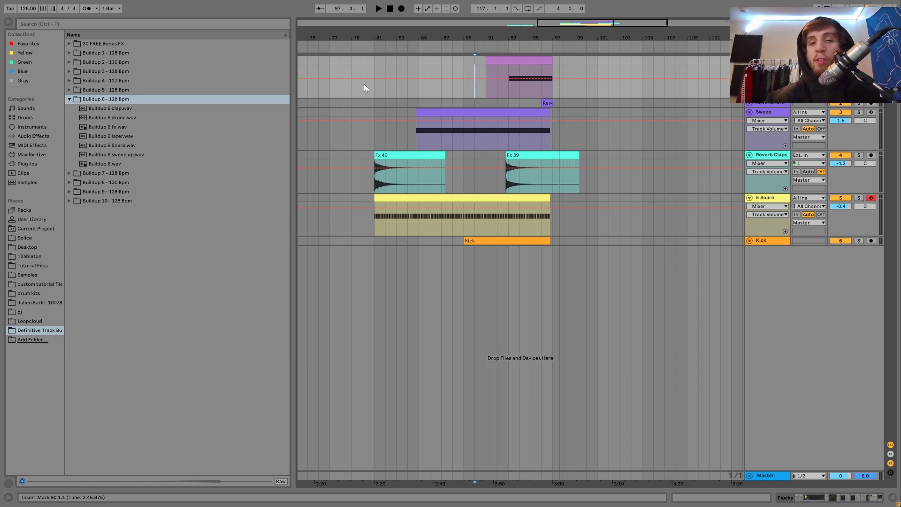
# - Listen to the Plucky track in solo from bar 93 and bring up its device chain
pyautogui.click(509, 85)
pyautogui.press('space')
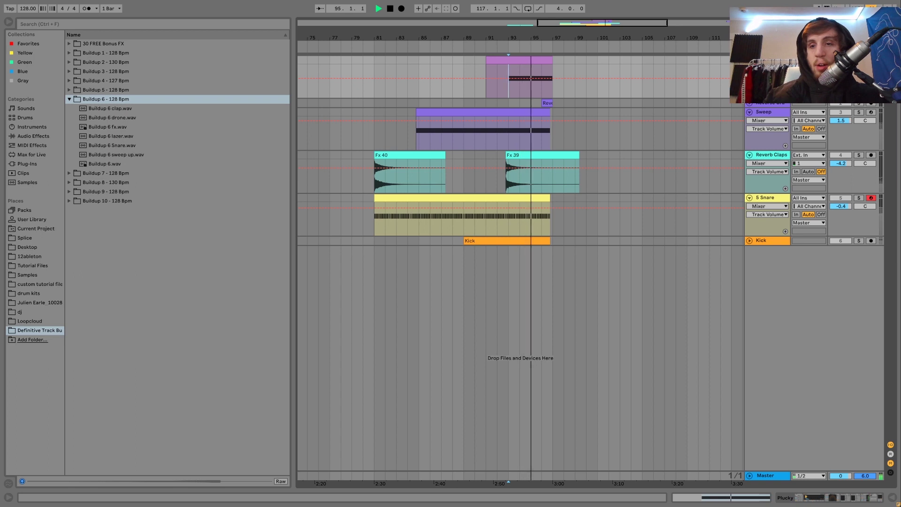
pyautogui.doubleClick(768, 61)
pyautogui.press('space')
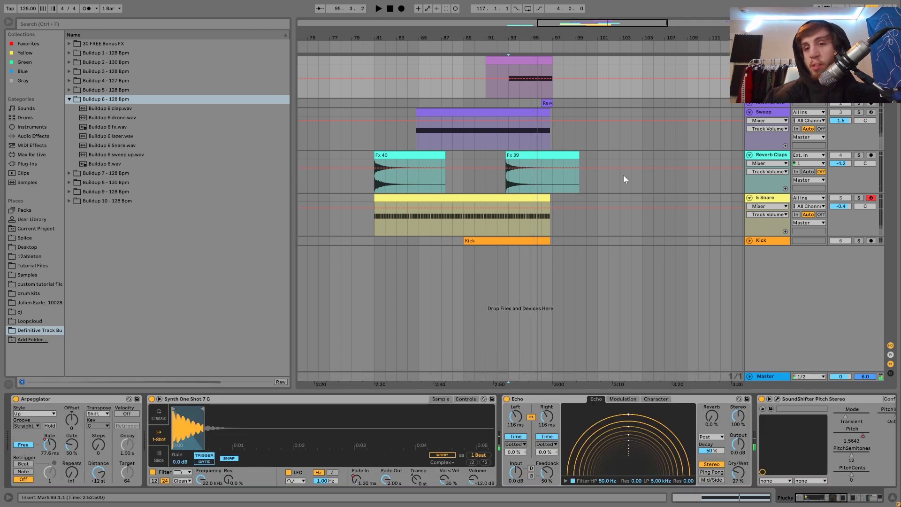
# - Show the Reverse Crash track with its devices and play its clip at the end of the buildup
pyautogui.click(770, 102)
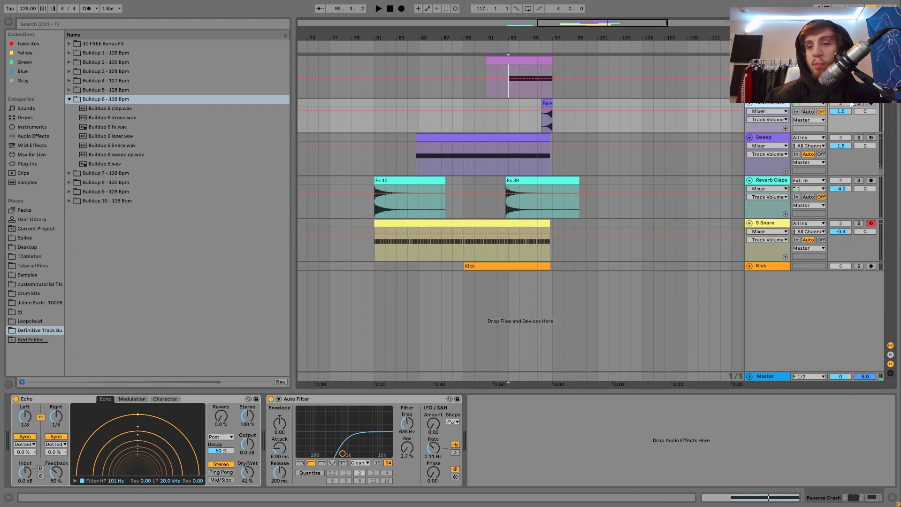
pyautogui.click(548, 102)
pyautogui.press('space')
pyautogui.press('space')
# - Solo the Sweep track, show its devices and listen to it from bar 93
pyautogui.click(859, 137)
pyautogui.press('space')
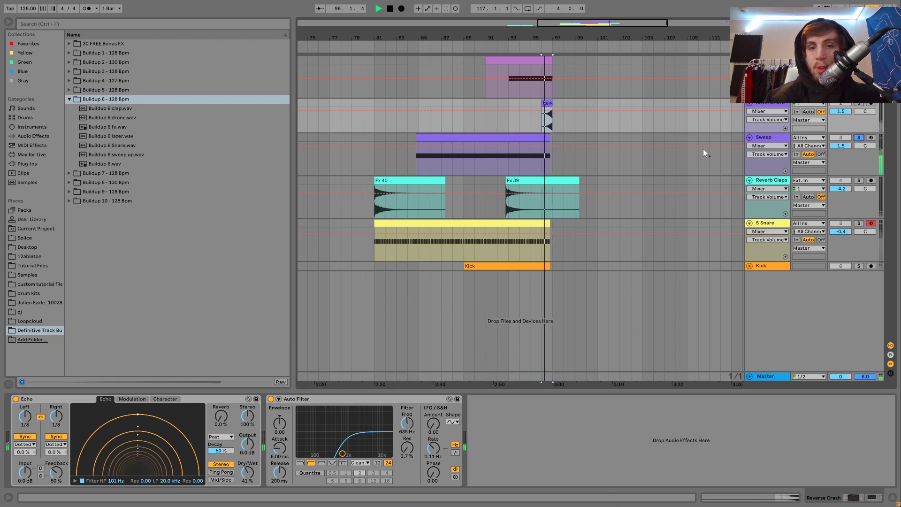
pyautogui.click(503, 160)
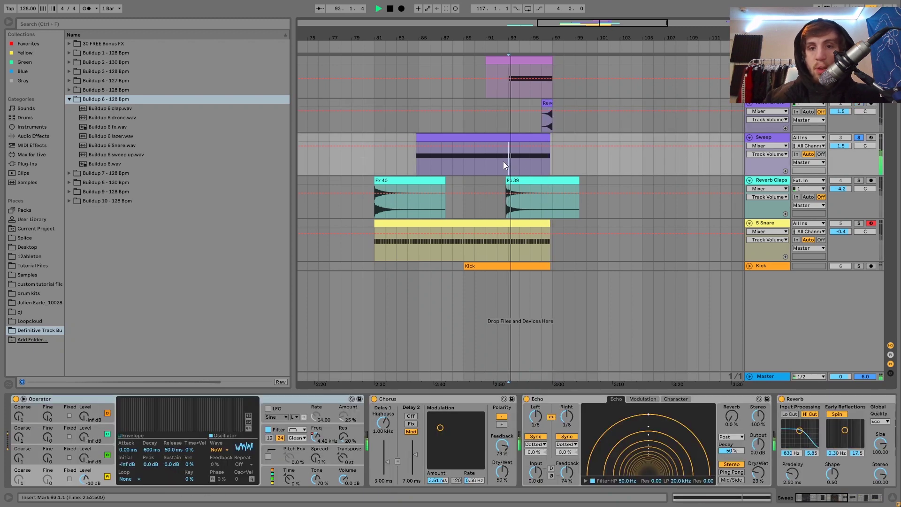
pyautogui.press('space')
# - Solo the Reverb Claps track and play its Fx 39 clip from the start
pyautogui.click(859, 180)
pyautogui.click(525, 179)
pyautogui.press('space')
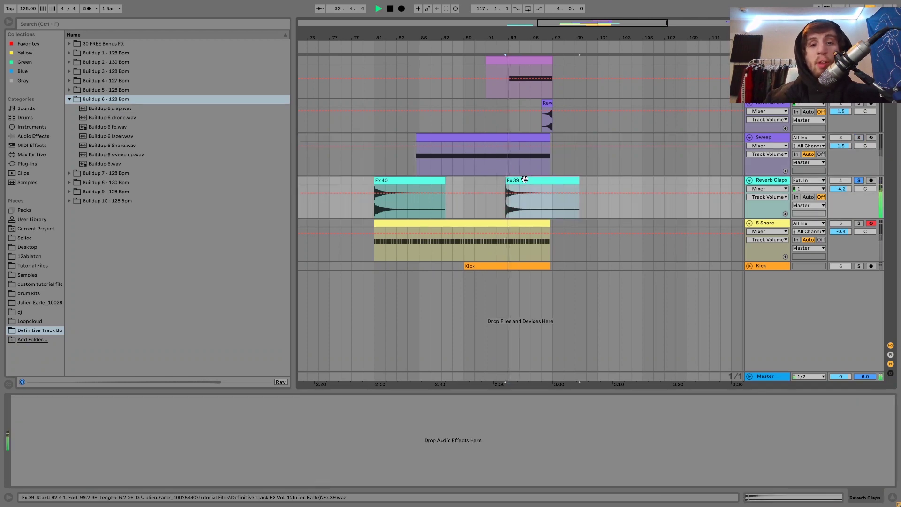
pyautogui.press('space')
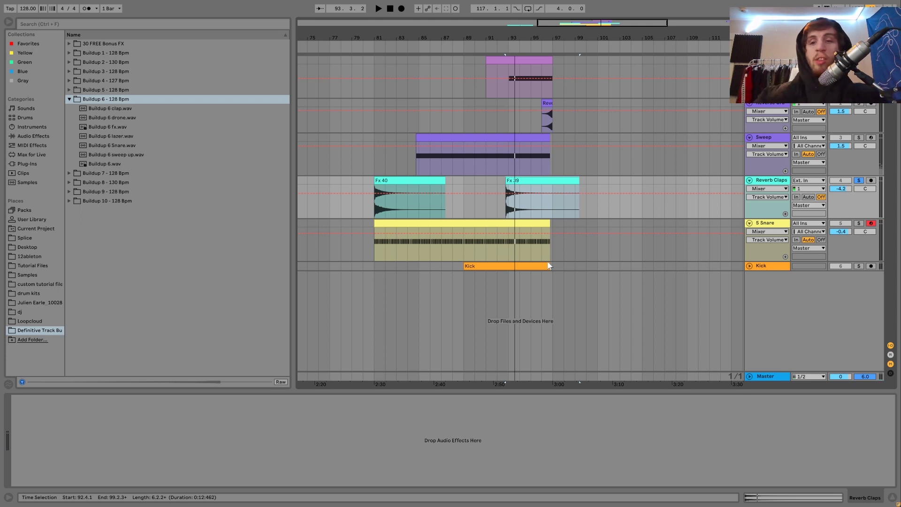
# - Listen to the S Snare and Kick tracks one at a time in solo, and unfold the Kick track
pyautogui.click(858, 224)
pyautogui.press('space')
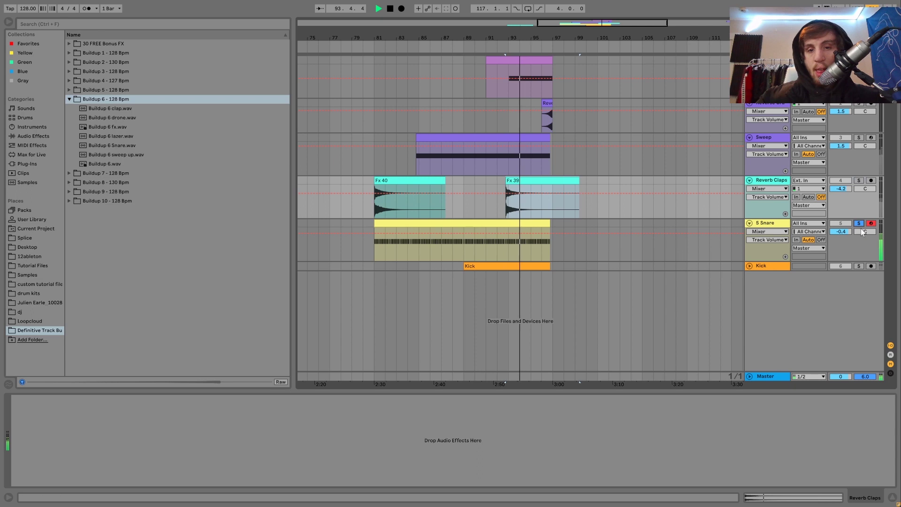
pyautogui.click(859, 266)
pyautogui.press('space')
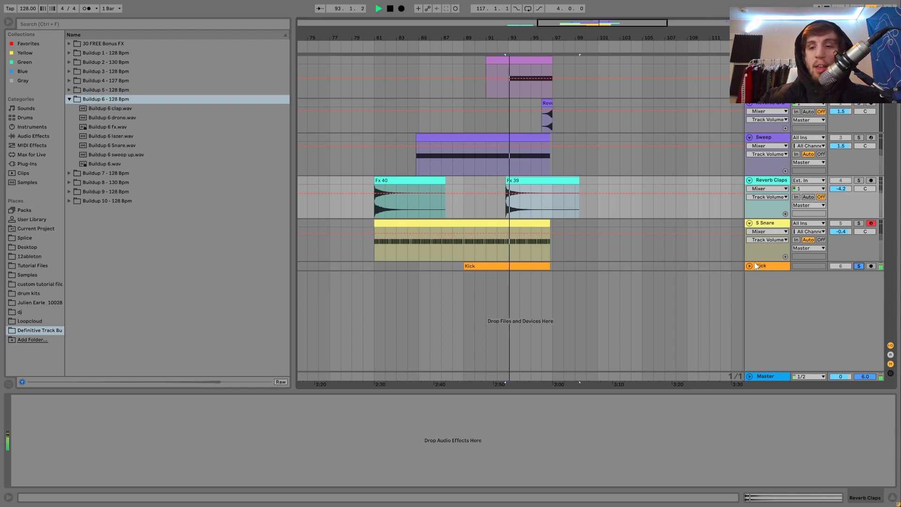
pyautogui.click(751, 265)
pyautogui.press('space')
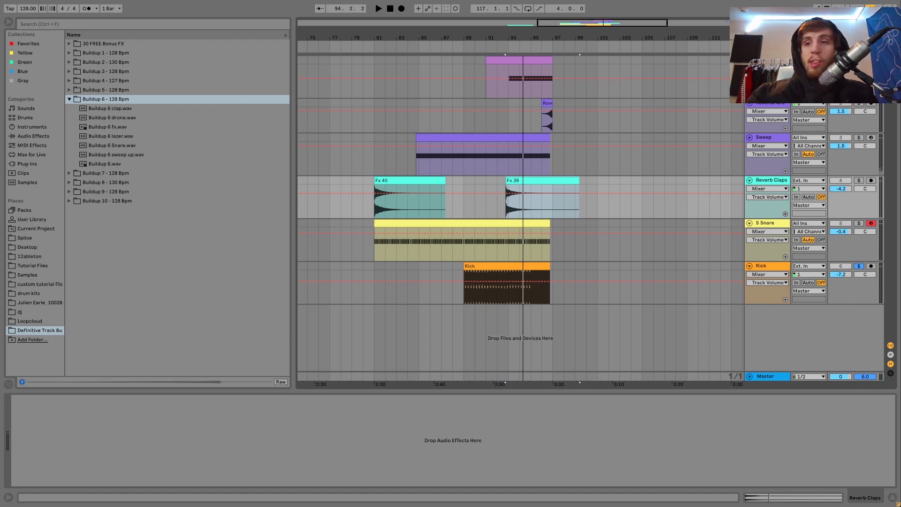
# - Play the Plucky track alone from bar 93 with its device chain shown
pyautogui.click(511, 90)
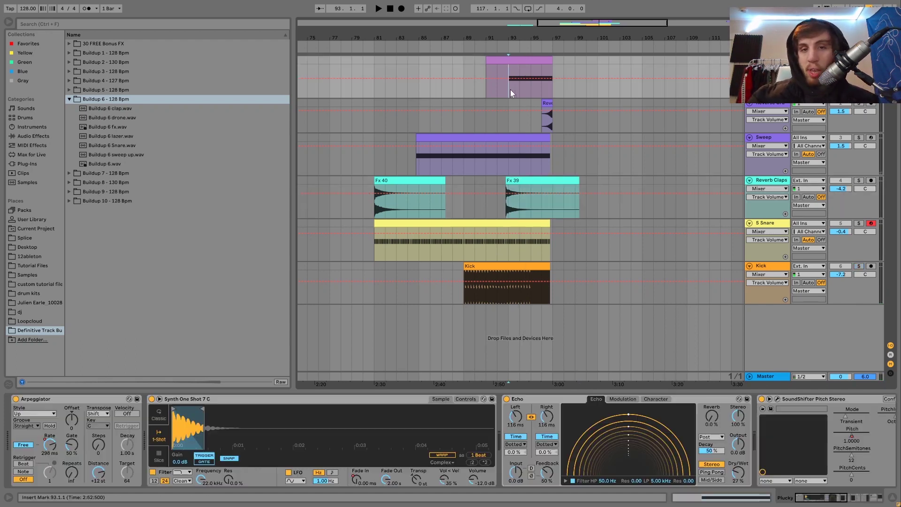
pyautogui.press('space')
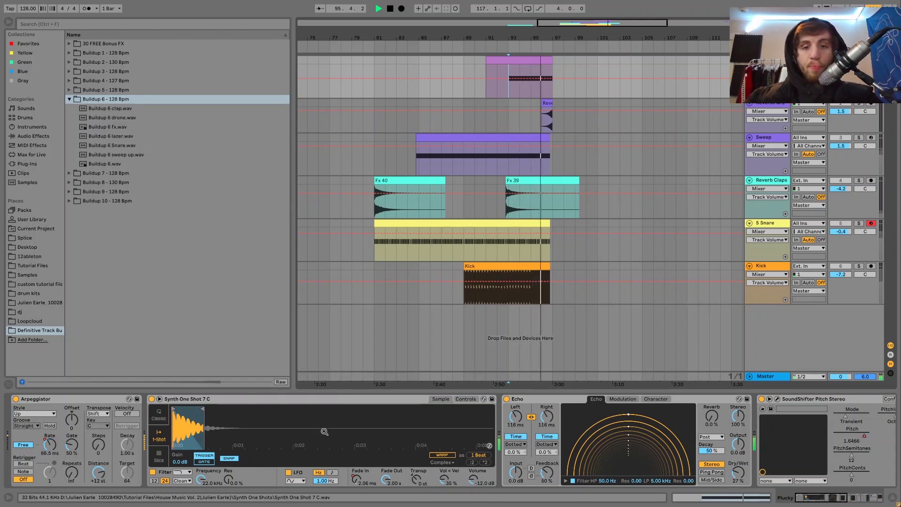
pyautogui.press('space')
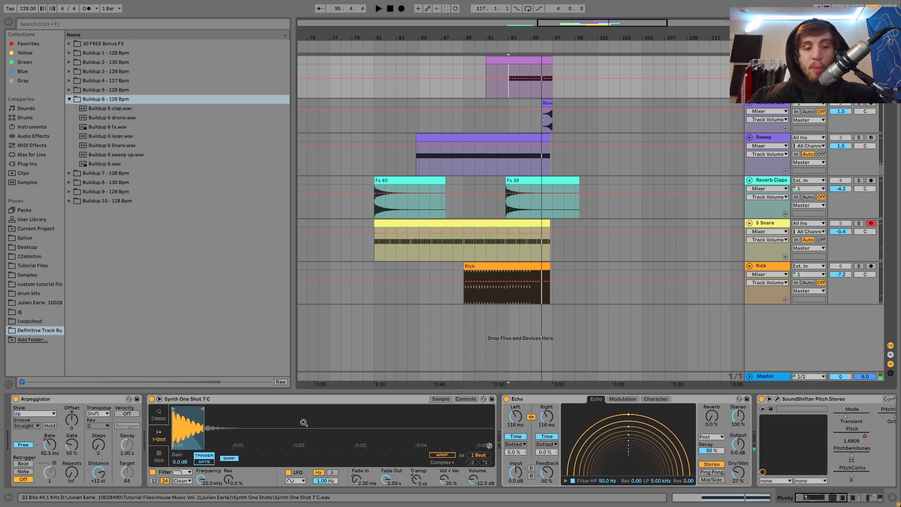
# - Locate the Synth One Shot 7 C sample of the Plucky track's sampler in the file browser
pyautogui.rightClick(323, 437)
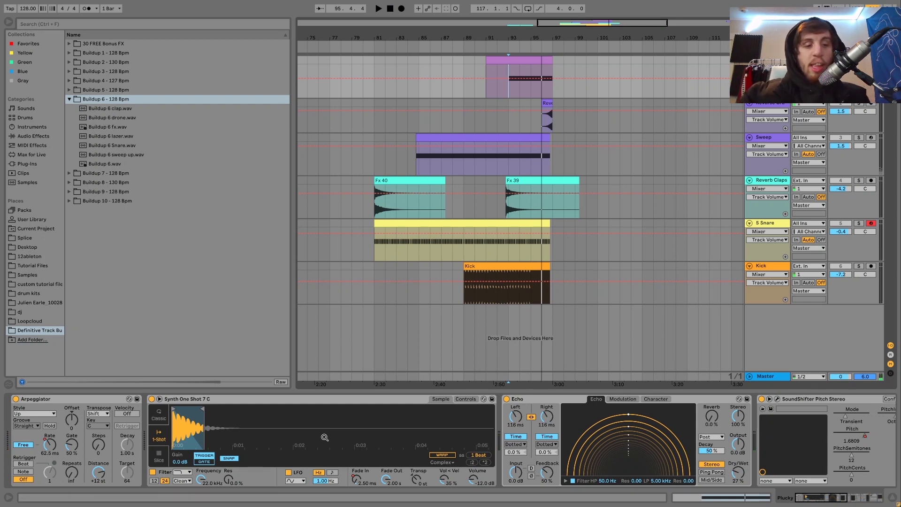
pyautogui.click(290, 407)
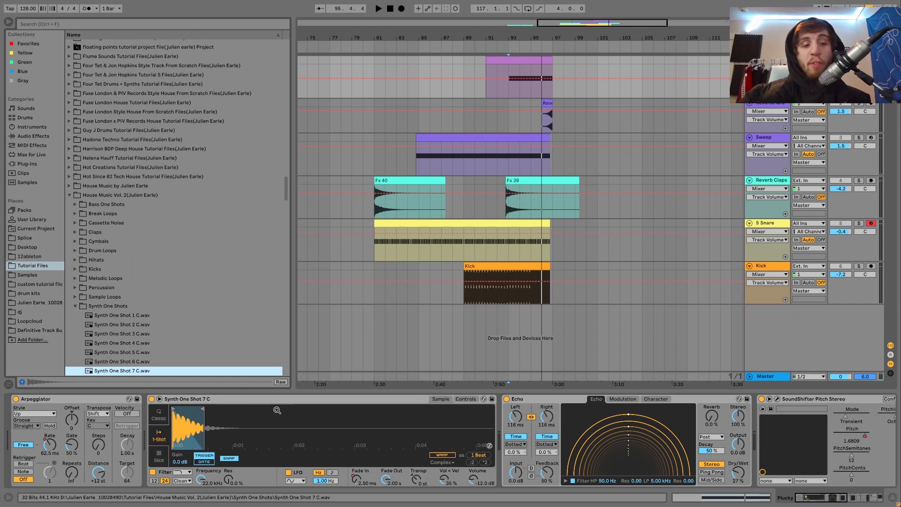
pyautogui.scroll(-5, 168, 305)
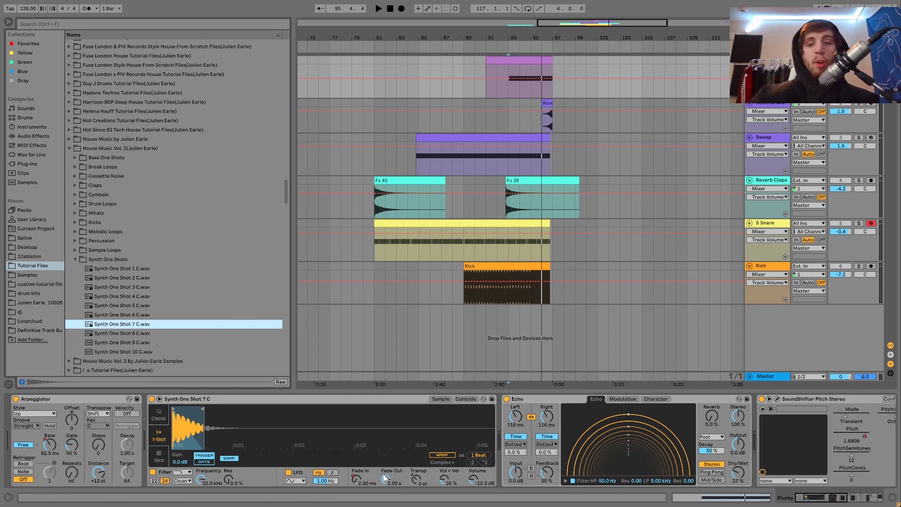
# - Replay the Plucky synth from bar 93 and show the sampler's filter, LFO and envelope controls
pyautogui.press('space')
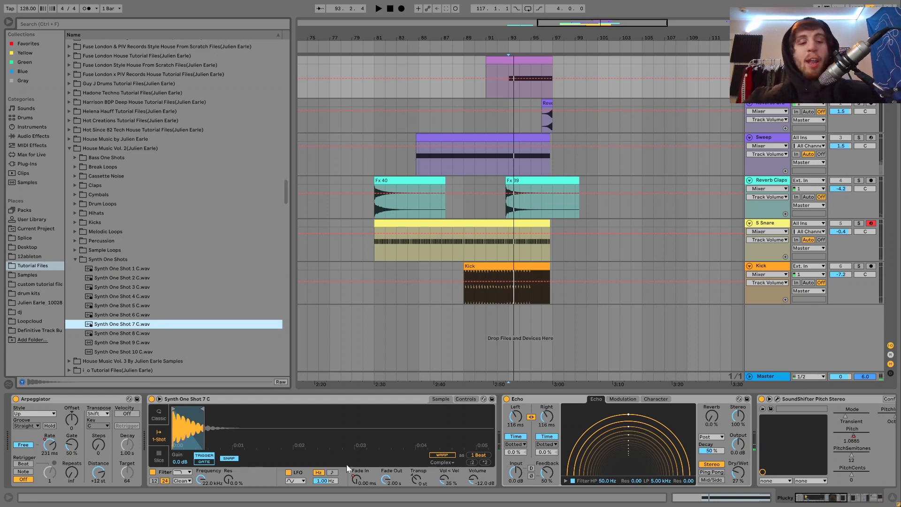
pyautogui.click(459, 398)
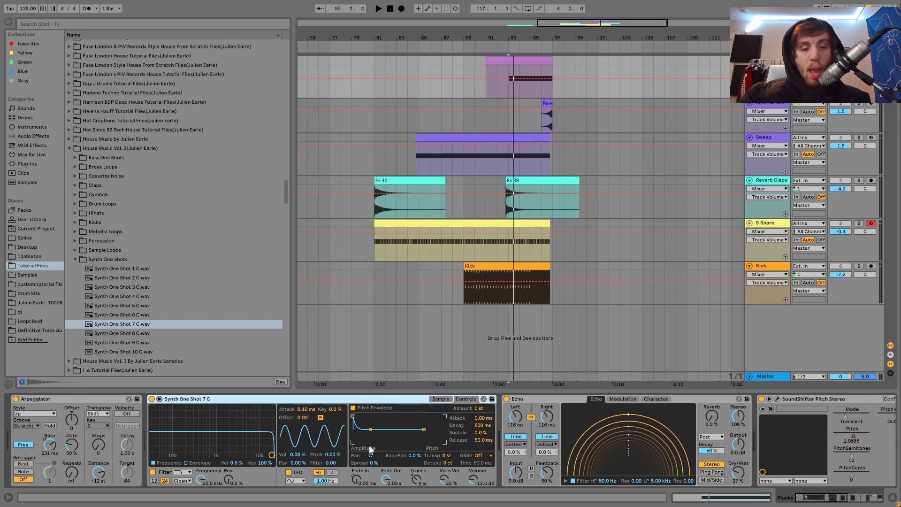
# - Show the sampler's waveform and its Fade In automation, and play the Plucky synth from bar 95
pyautogui.click(439, 399)
pyautogui.click(356, 477)
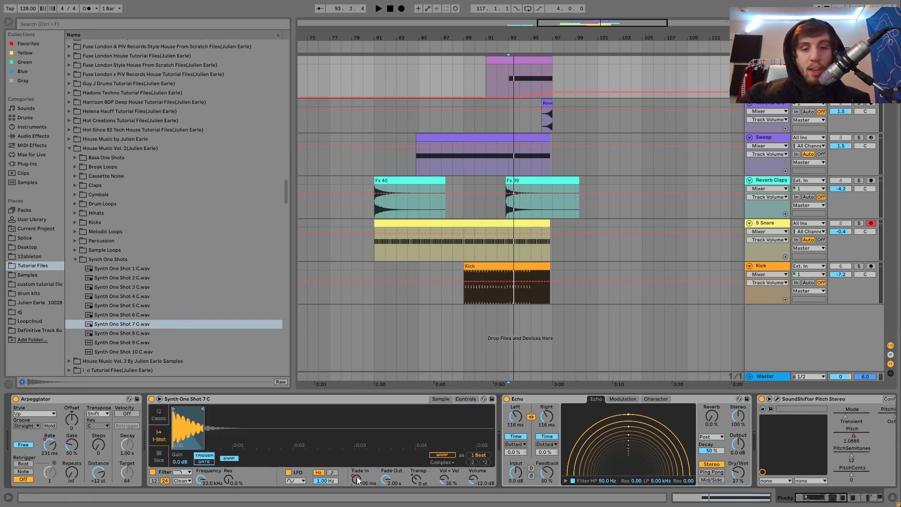
pyautogui.click(530, 78)
pyautogui.press('space')
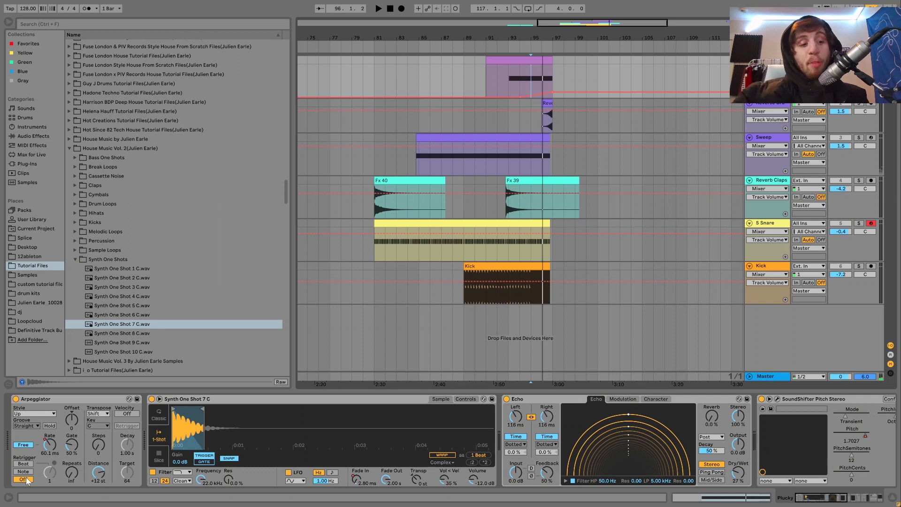
# - Show the Arpeggiator's Rate automation on the Plucky track and replay the synth from bar 93
pyautogui.click(50, 445)
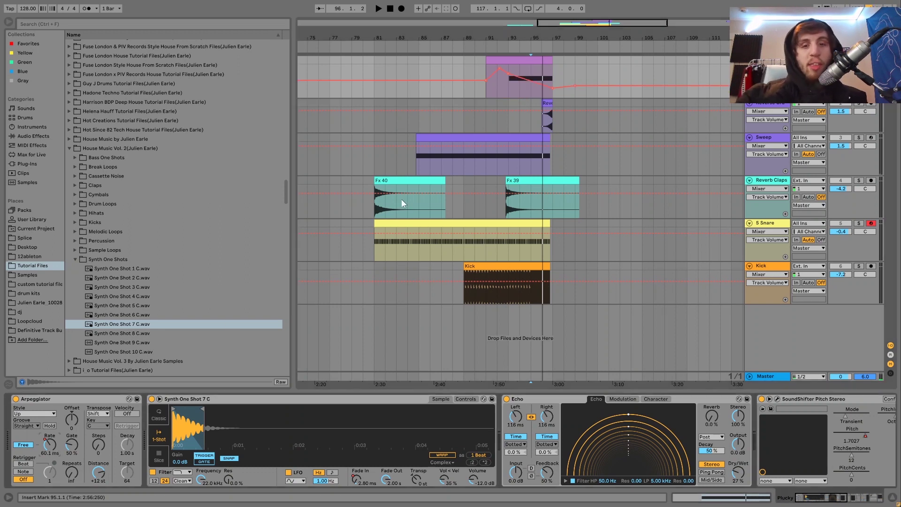
pyautogui.click(506, 91)
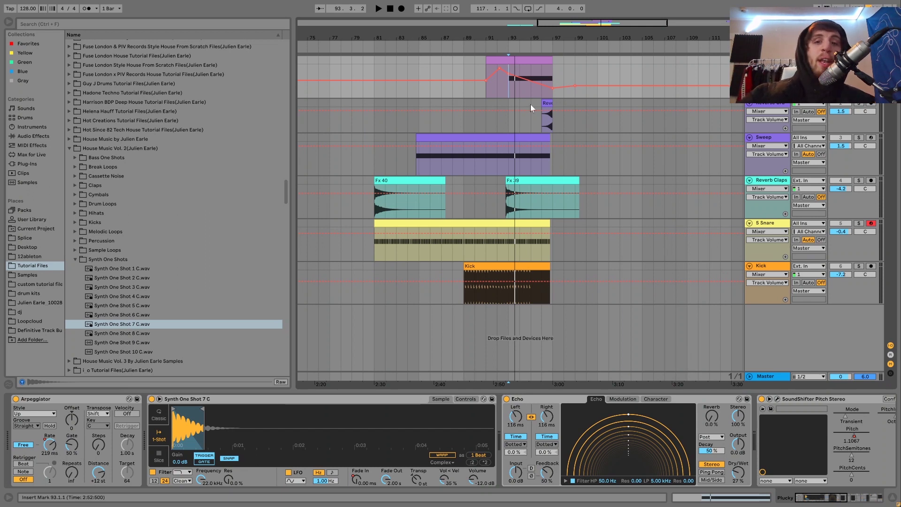
pyautogui.press('space')
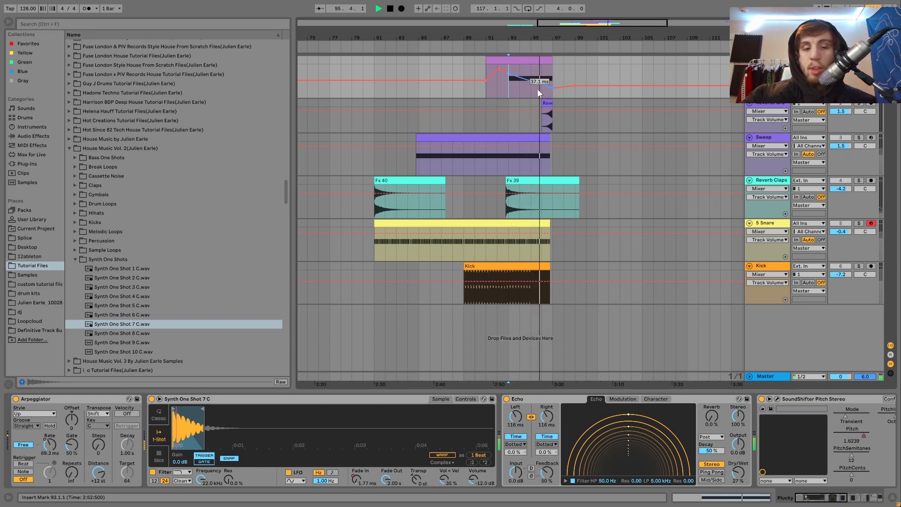
pyautogui.press('space')
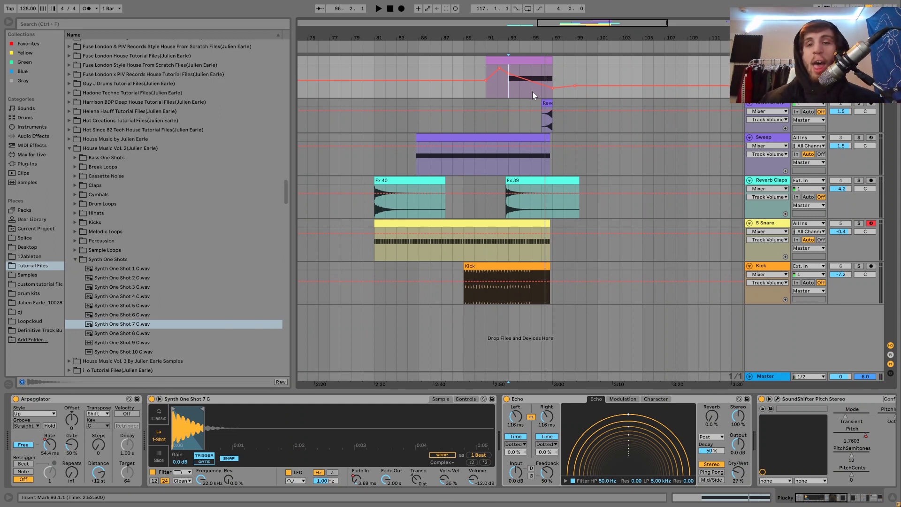
pyautogui.press('space')
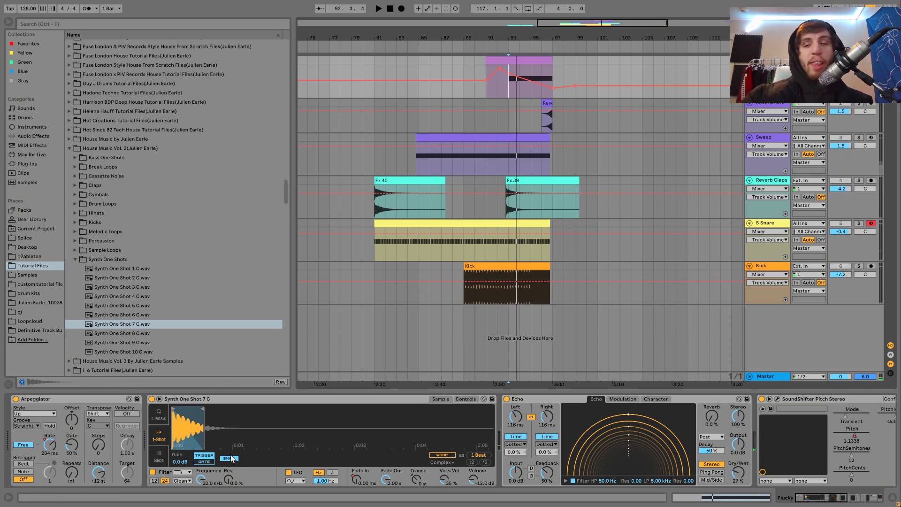
pyautogui.press('space')
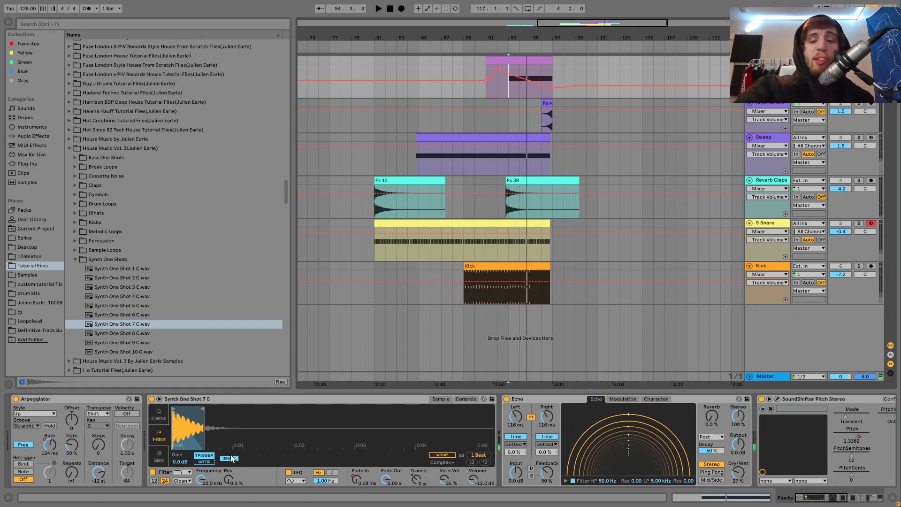
# - Display the Pitch automation of the SoundShifter Pitch Stereo devices on the Plucky track, using an additional automation lane
pyautogui.hscroll(5, 507, 476)
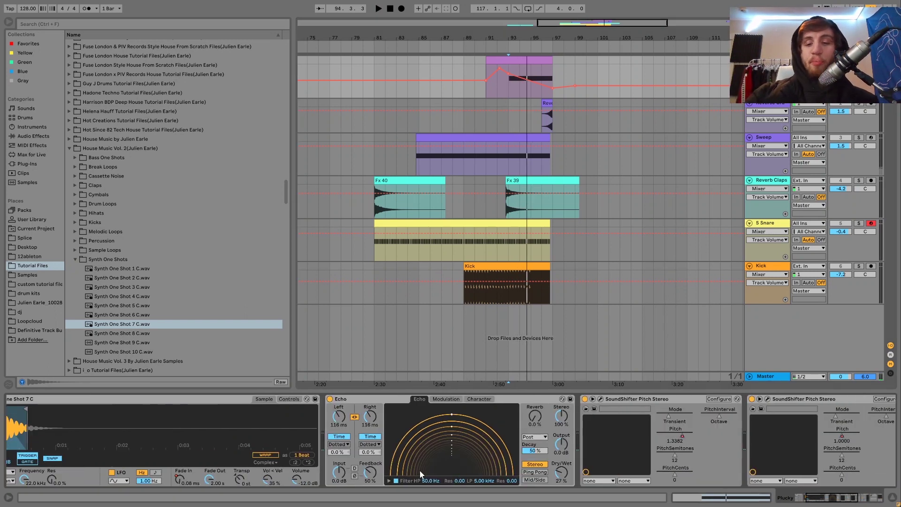
pyautogui.hscroll(5, 469, 465)
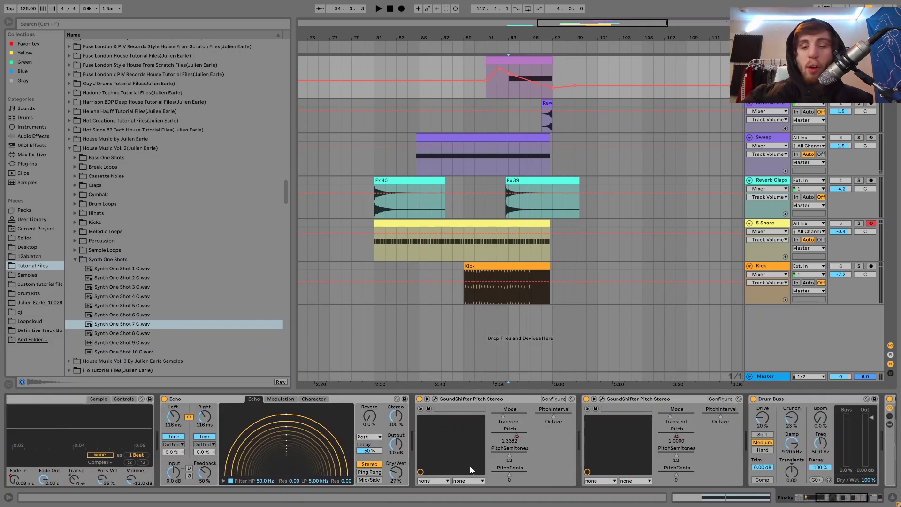
pyautogui.click(518, 437)
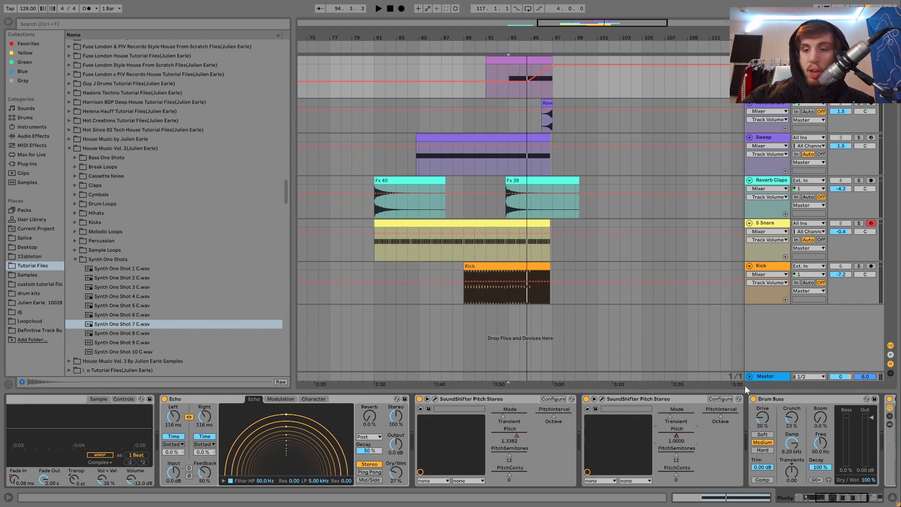
pyautogui.click(785, 94)
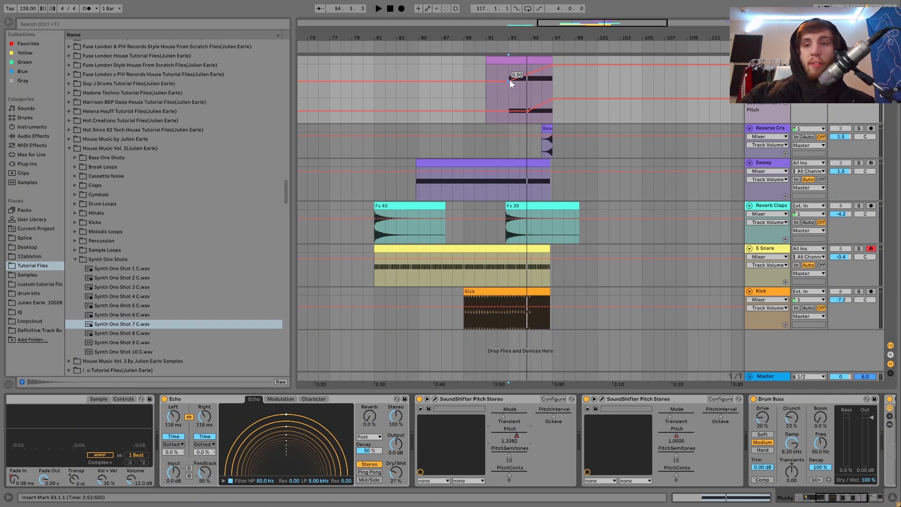
# - Listen to the Plucky synth's pitch rise from bar 95 with both pitch curves shown
pyautogui.press('space')
pyautogui.click(531, 93)
pyautogui.press('space')
pyautogui.press('space')
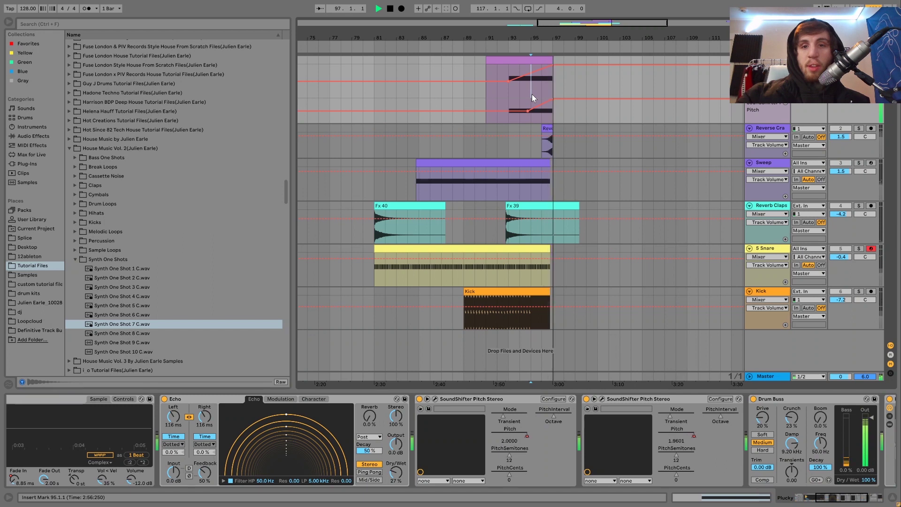
pyautogui.press('space')
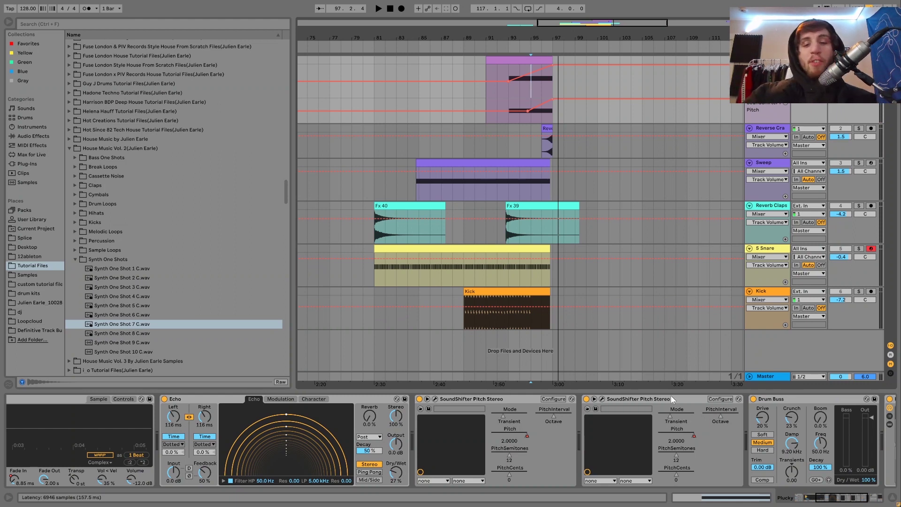
# - Review the Plucky device chain from the Arpeggiator to the pitch shifters and replay the synth from bar 95
pyautogui.hscroll(-5, 367, 458)
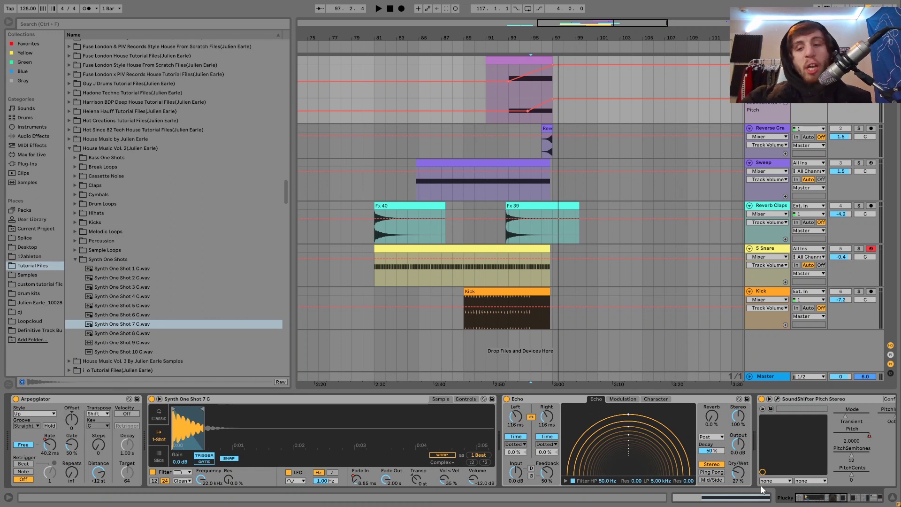
pyautogui.hscroll(5, 761, 484)
pyautogui.press('space')
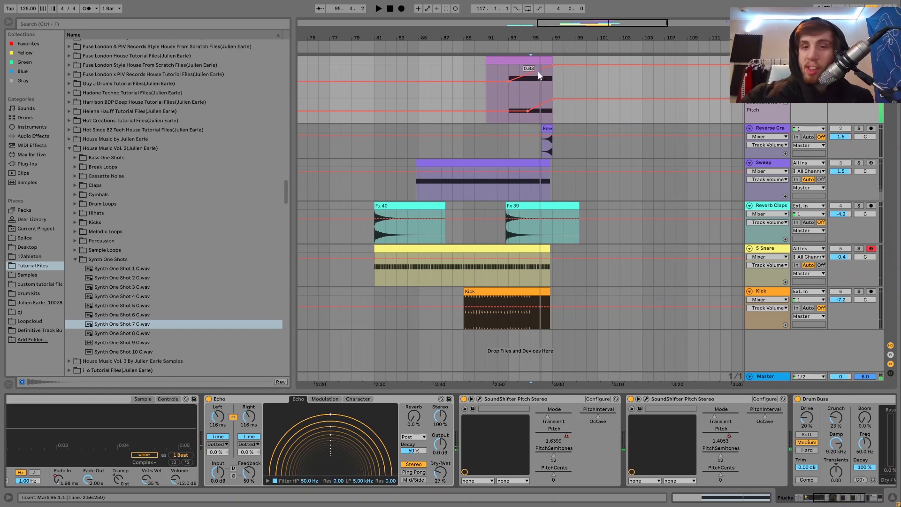
pyautogui.press('space')
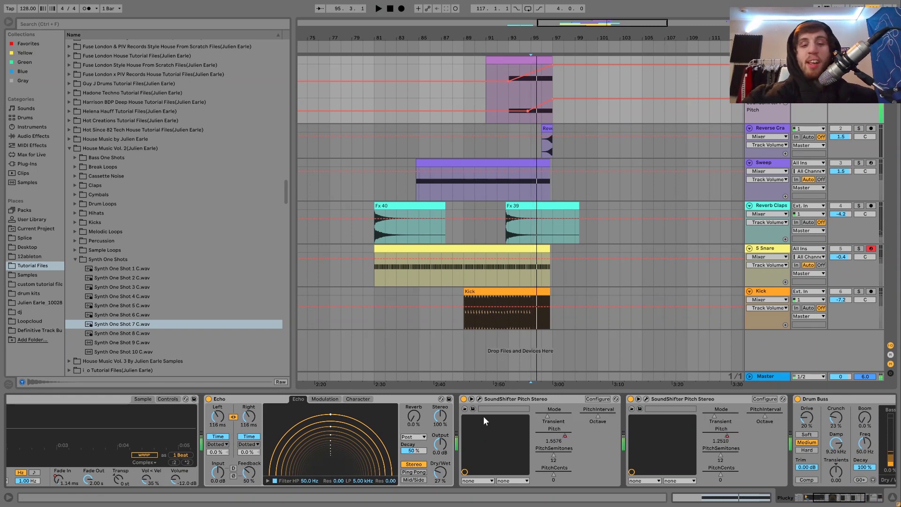
# - Show the Drum Buss and the automation of the Fade macro and Erosion's Amount on the Plucky track
pyautogui.scroll(-5, 483, 416)
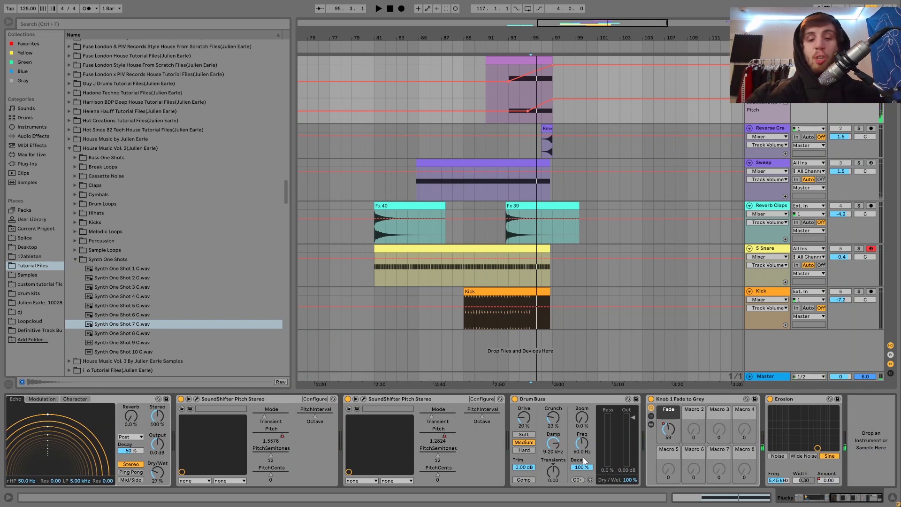
pyautogui.click(549, 408)
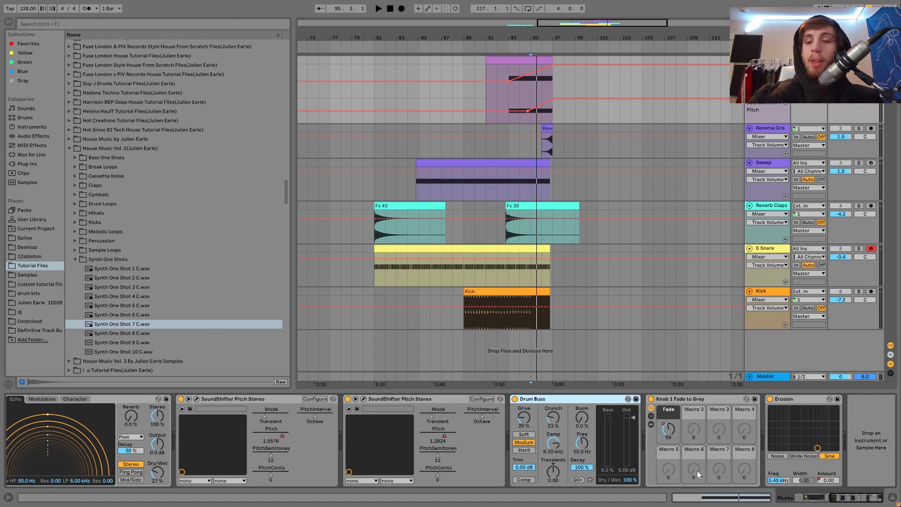
pyautogui.click(668, 428)
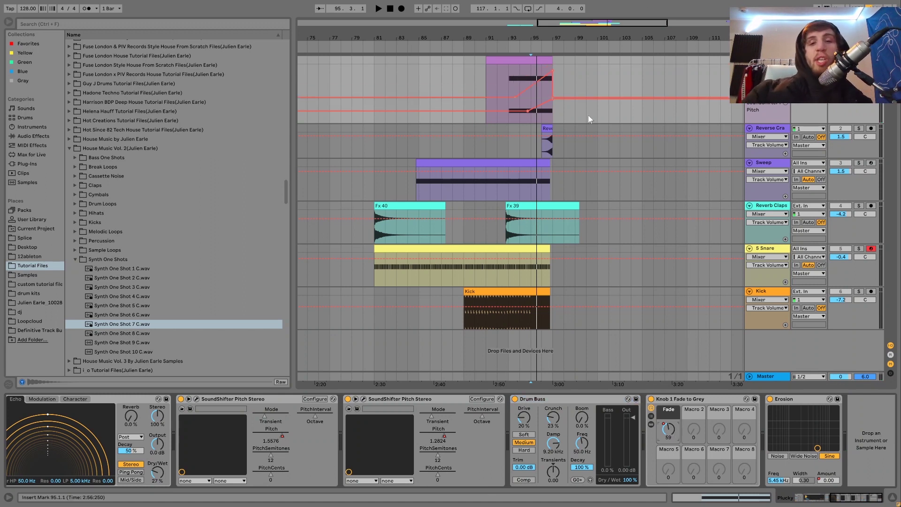
pyautogui.click(829, 481)
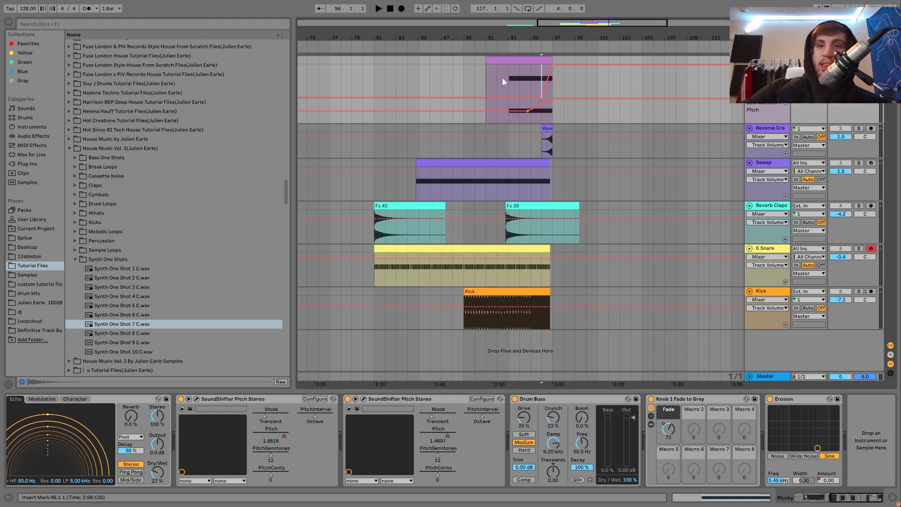
# - Play all tracks together from bar 96 and select bars 95 to 96 in the Plucky track's automation
pyautogui.click(571, 45)
pyautogui.click(540, 71)
pyautogui.press('space')
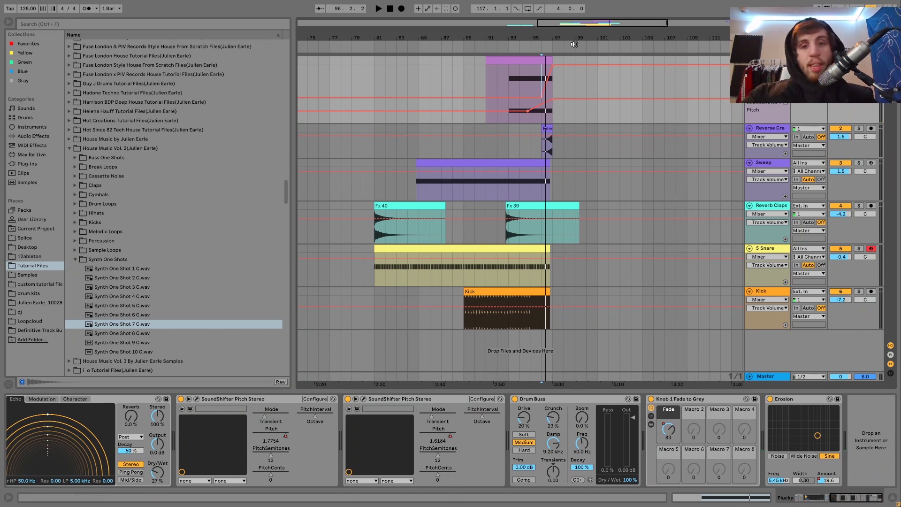
pyautogui.moveTo(531, 74); pyautogui.dragTo(541, 75)
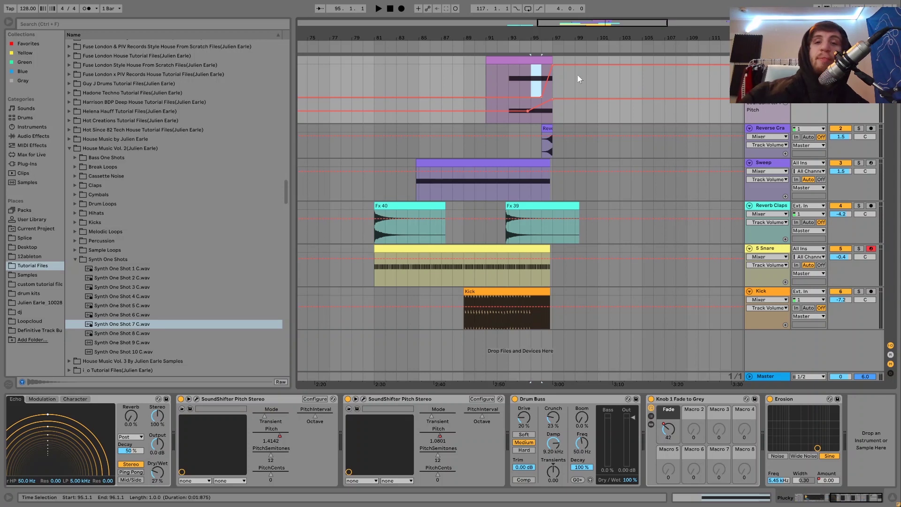
# - Show the Reverse Crash track's devices and play its clip from bar 96, toggling the track's solo
pyautogui.moveTo(578, 214)
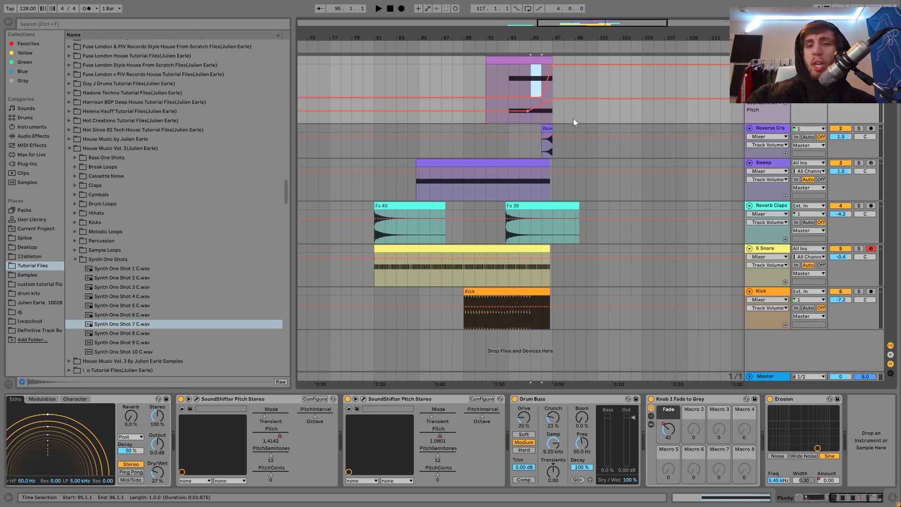
pyautogui.click(551, 128)
pyautogui.press('space')
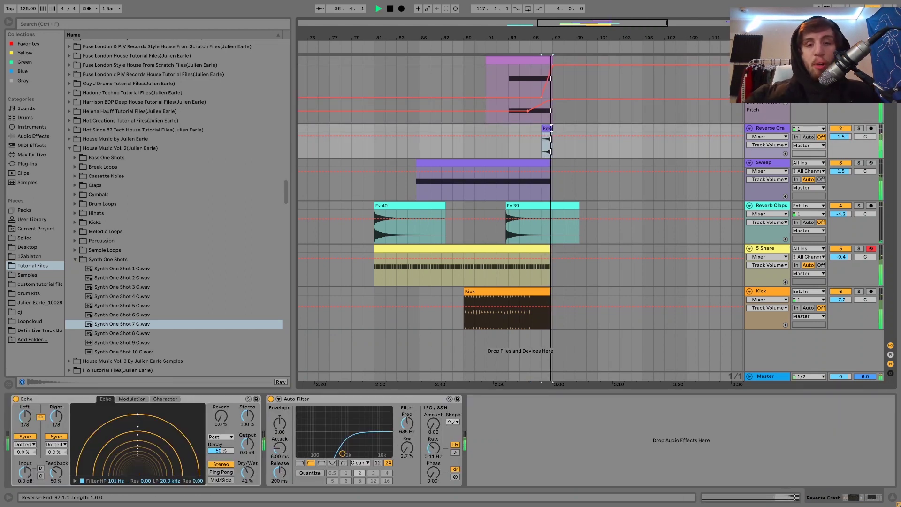
pyautogui.click(860, 128)
pyautogui.click(860, 128)
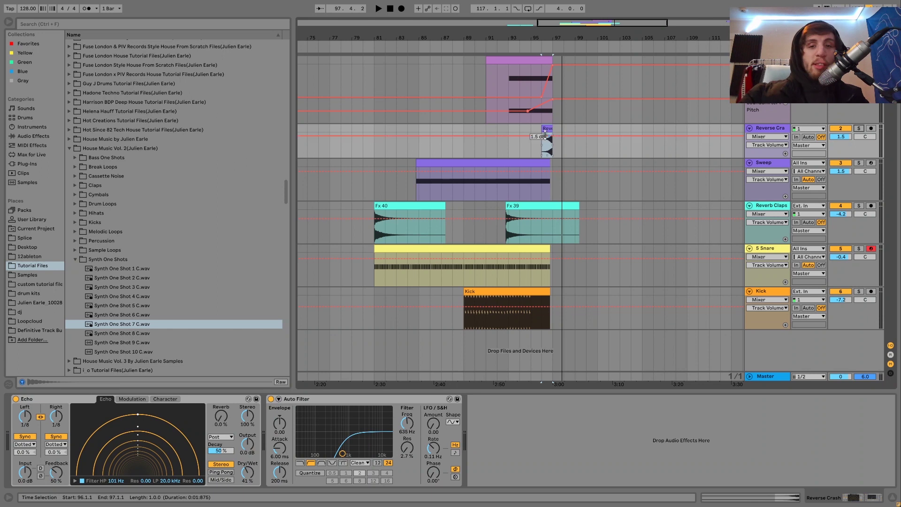
# - Replay the end of the buildup from bars 97 and 96, and place the insert marker at bar 97
pyautogui.click(556, 124)
pyautogui.press('space')
pyautogui.press('space')
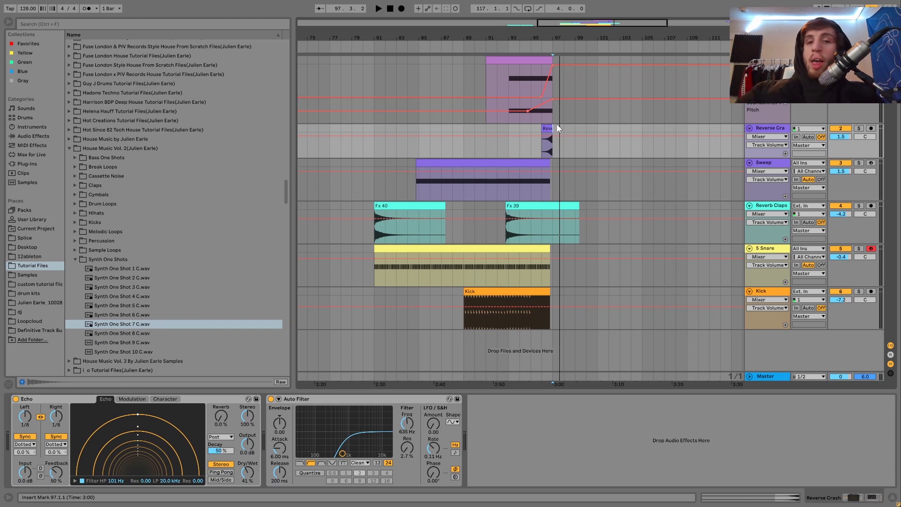
pyautogui.click(544, 148)
pyautogui.press('space')
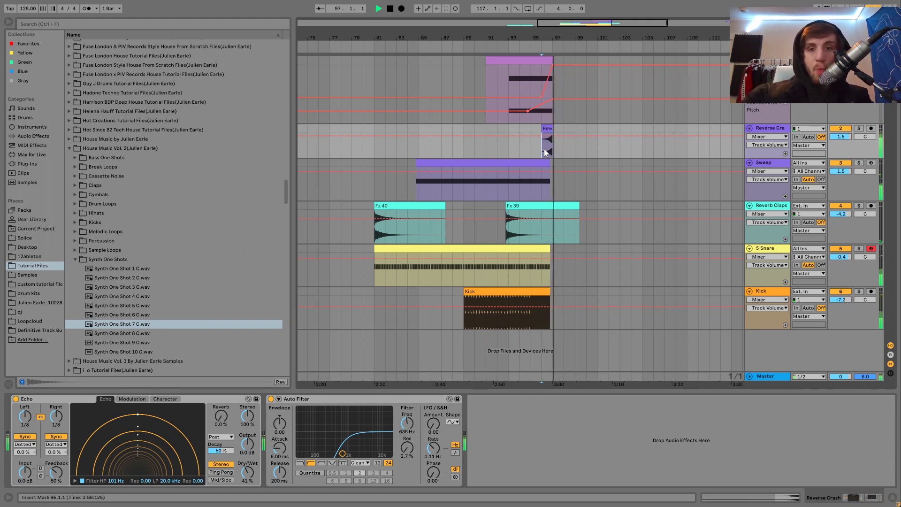
pyautogui.press('space')
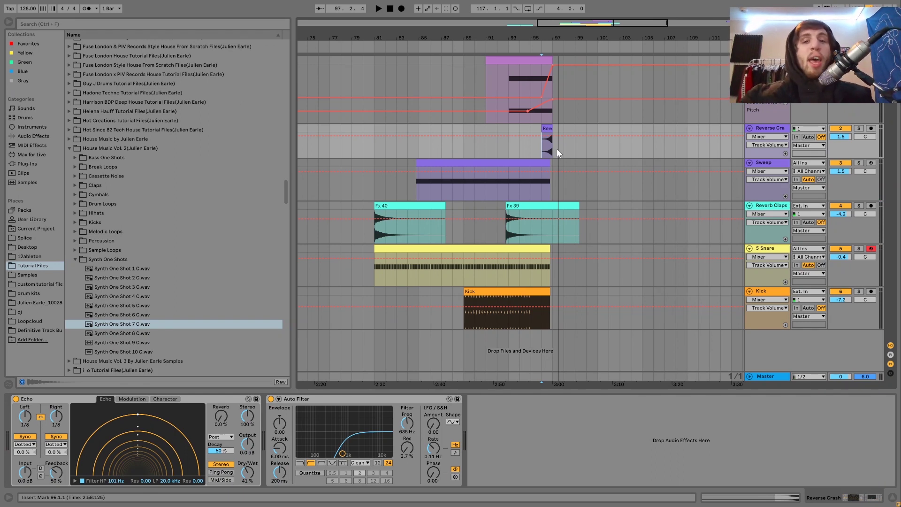
pyautogui.click(556, 145)
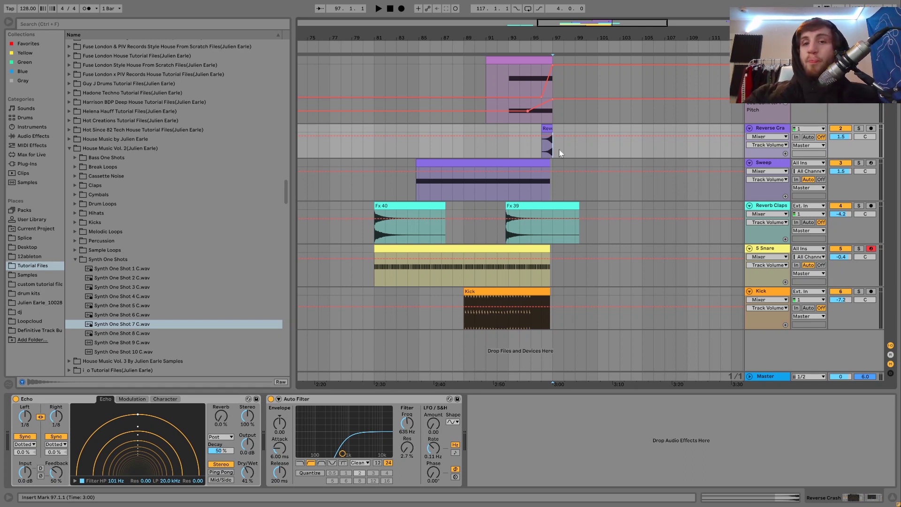
# - Play the Sweep track in solo from bar 90 with its device chain shown
pyautogui.click(772, 164)
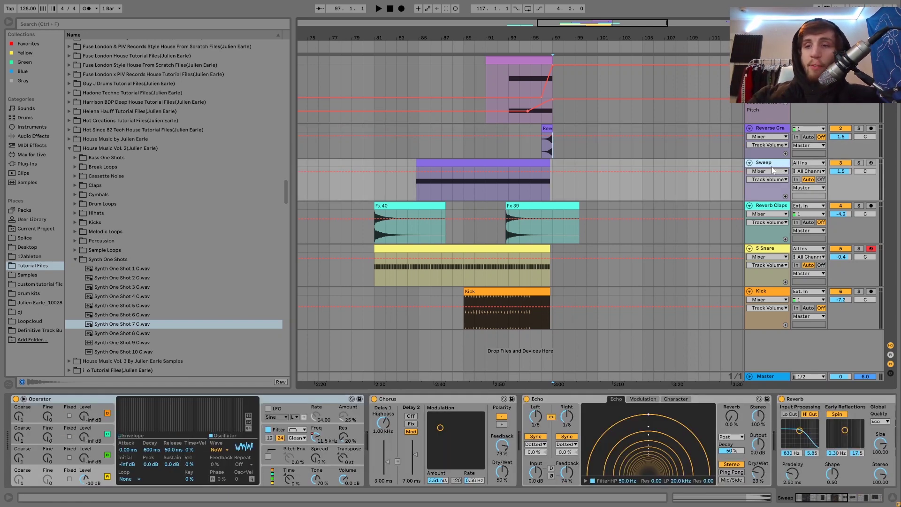
pyautogui.click(858, 163)
pyautogui.click(477, 190)
pyautogui.press('space')
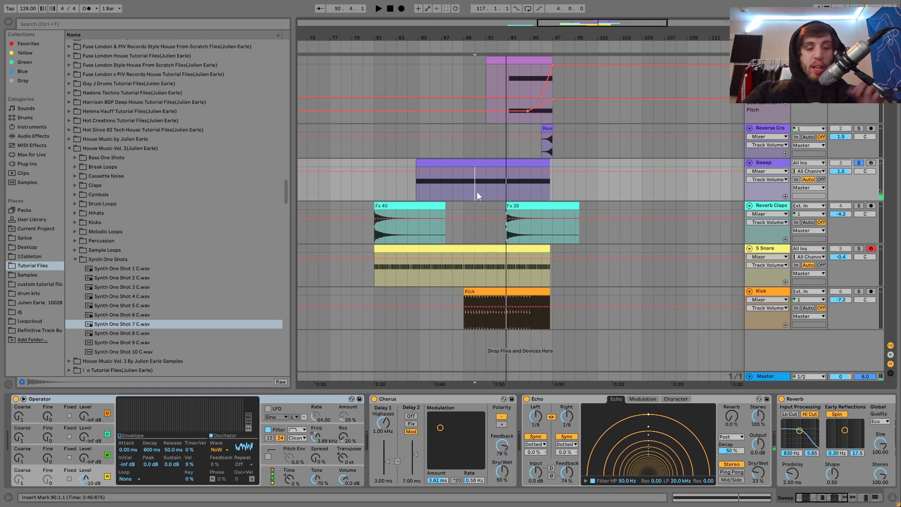
# - Show Operator's oscillator level and filter settings, and display the Filter Freq automation on the Sweep track
pyautogui.click(277, 438)
pyautogui.click(102, 473)
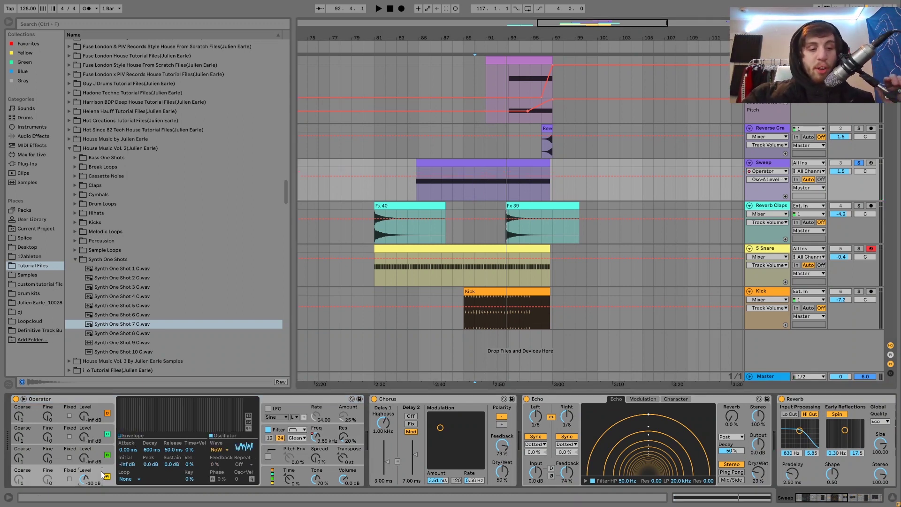
pyautogui.click(283, 433)
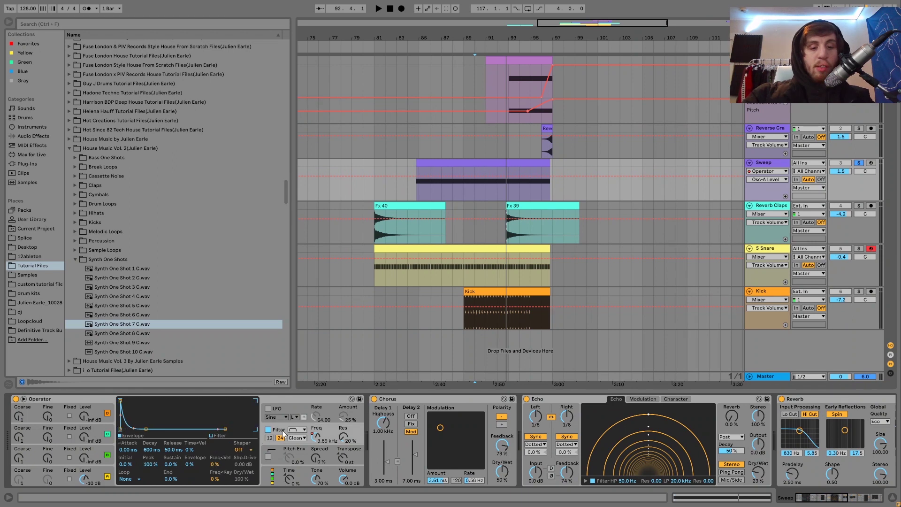
pyautogui.click(316, 435)
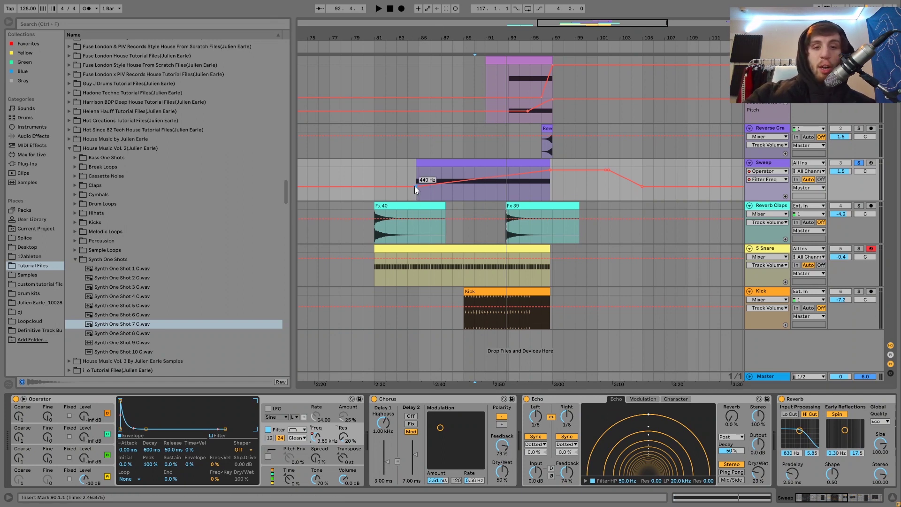
# - Try lowering the Sweep clip's starting Filter Freq automation point to minimum and raising its end point, auditioning from the clip start and bar 96
pyautogui.moveTo(414, 186); pyautogui.dragTo(415, 200)
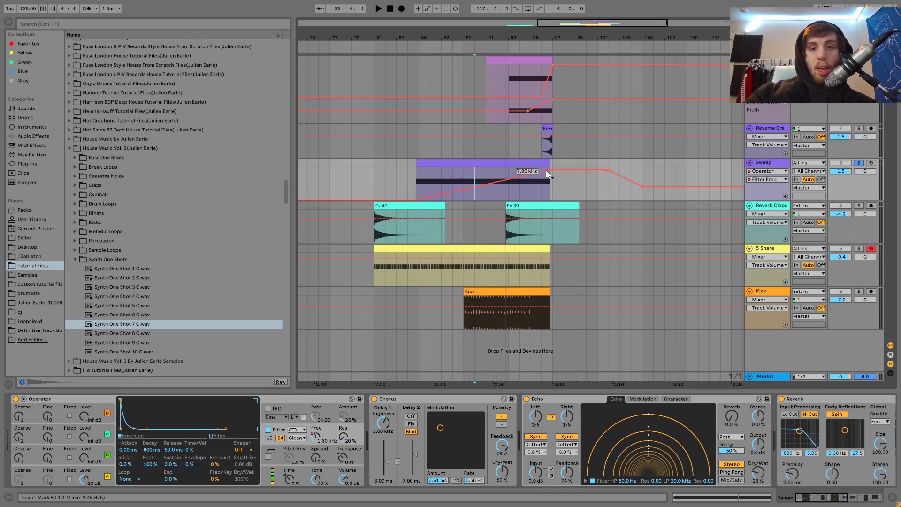
pyautogui.moveTo(550, 170); pyautogui.dragTo(551, 167)
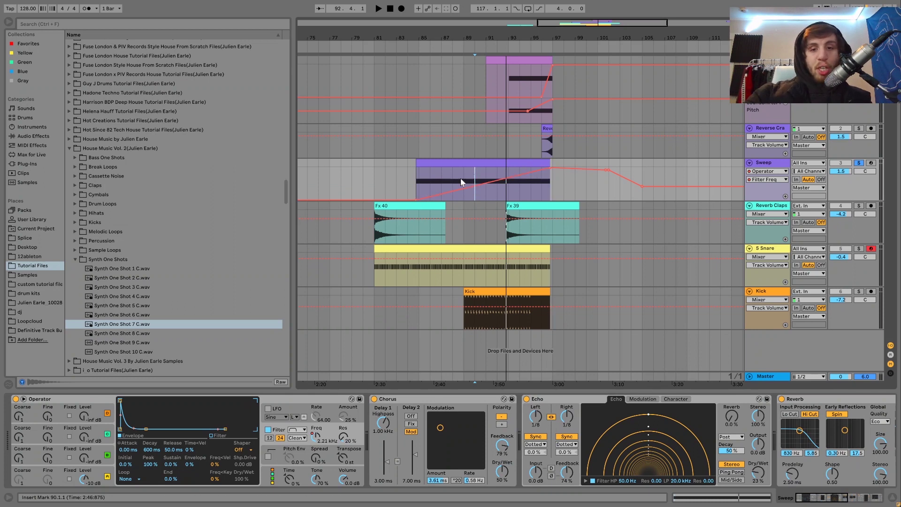
pyautogui.click(427, 164)
pyautogui.press('space')
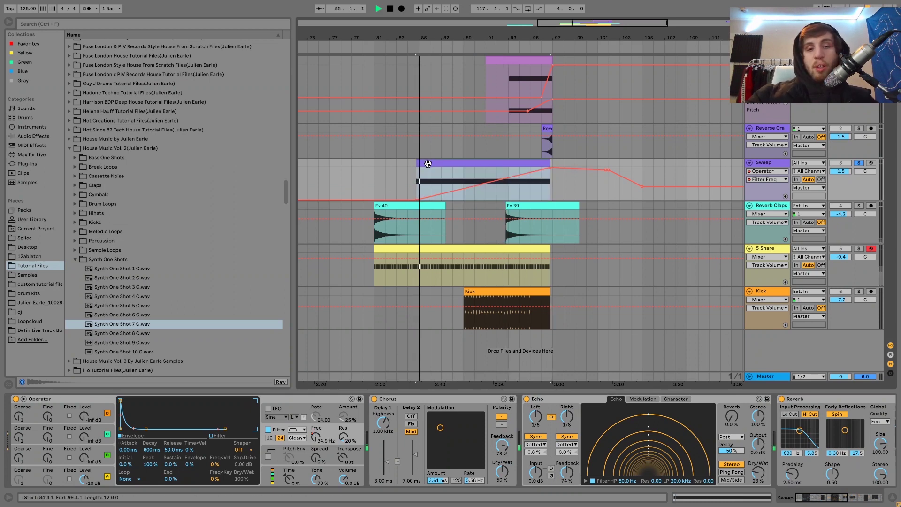
pyautogui.click(539, 193)
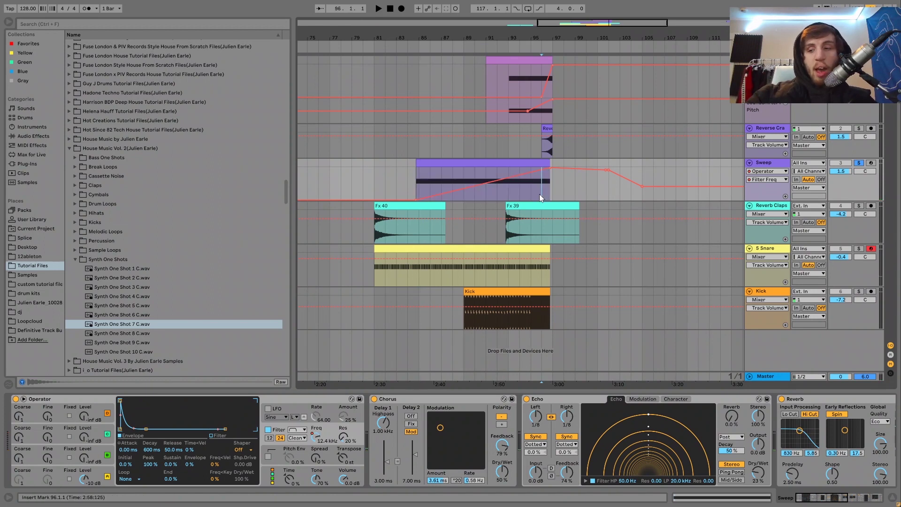
pyautogui.press('space')
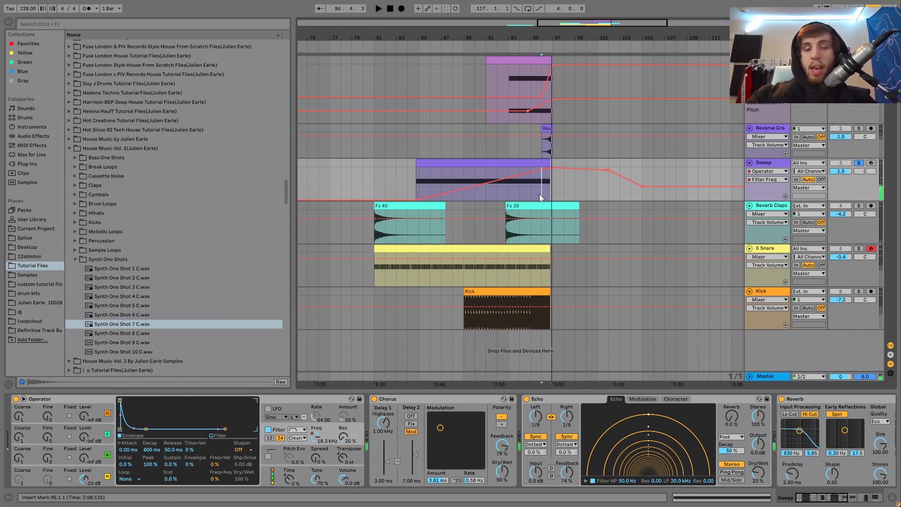
# - Play the Sweep clip in solo from its start and from bar 95 to hear the filter opening
pyautogui.click(433, 164)
pyautogui.press('space')
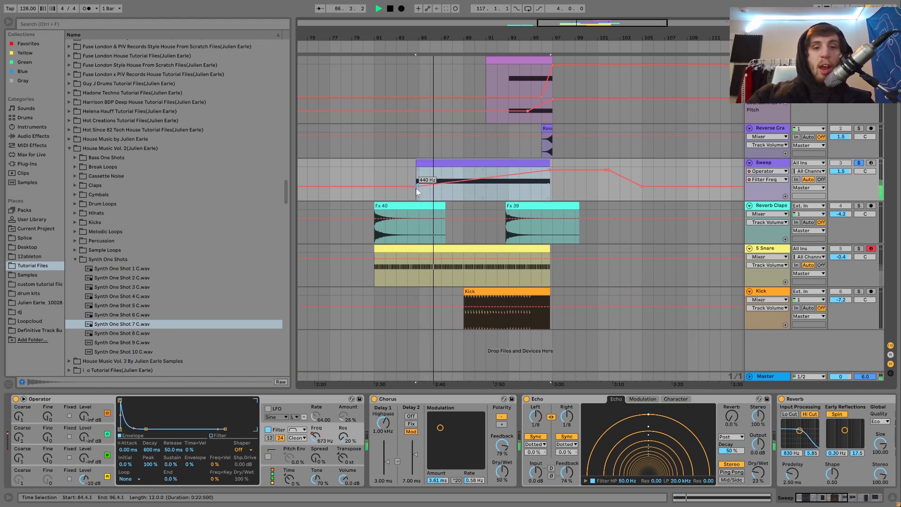
pyautogui.press('space')
pyautogui.click(531, 193)
pyautogui.press('space')
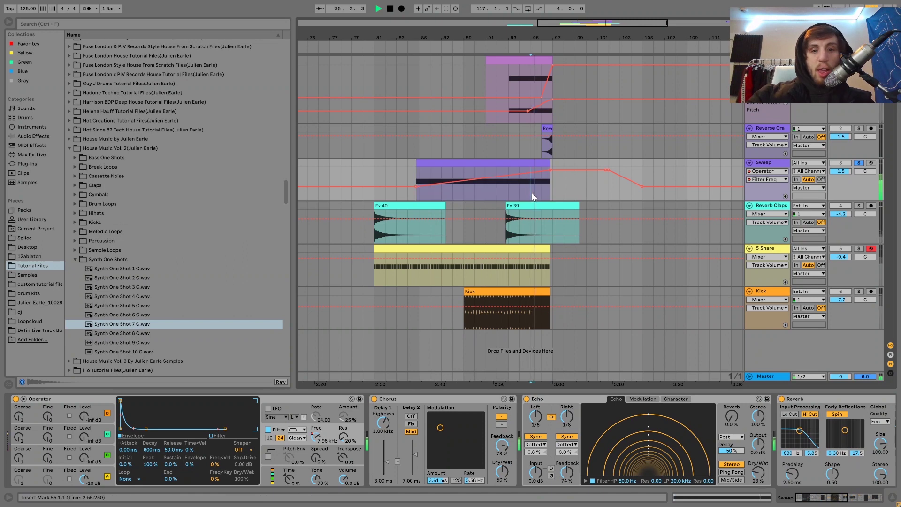
pyautogui.press('space')
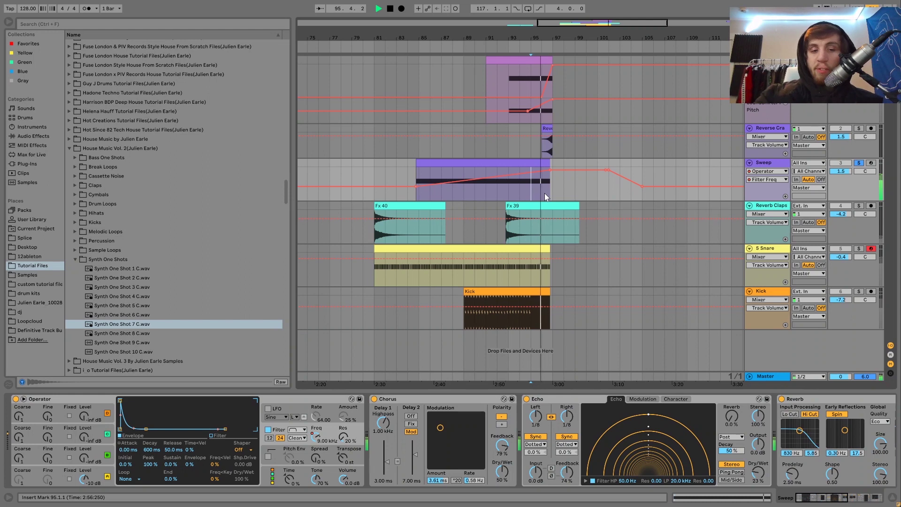
pyautogui.moveTo(550, 171)
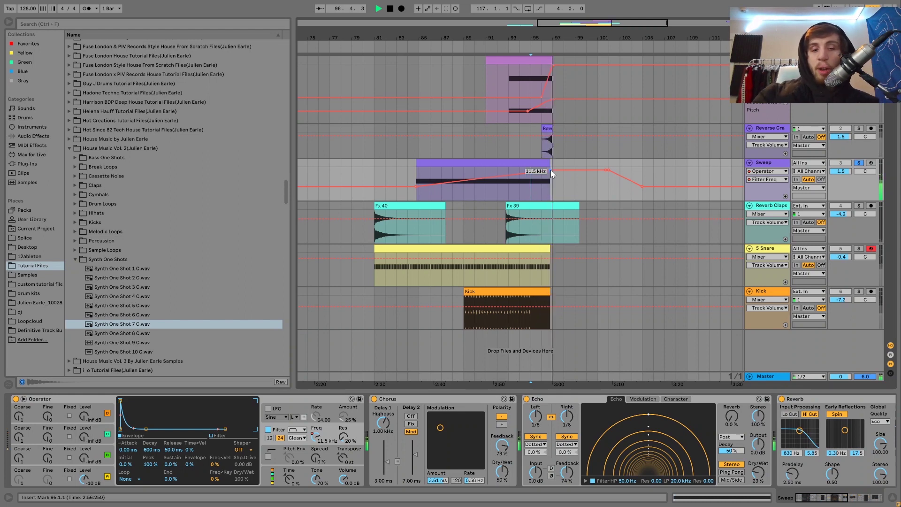
pyautogui.press('space')
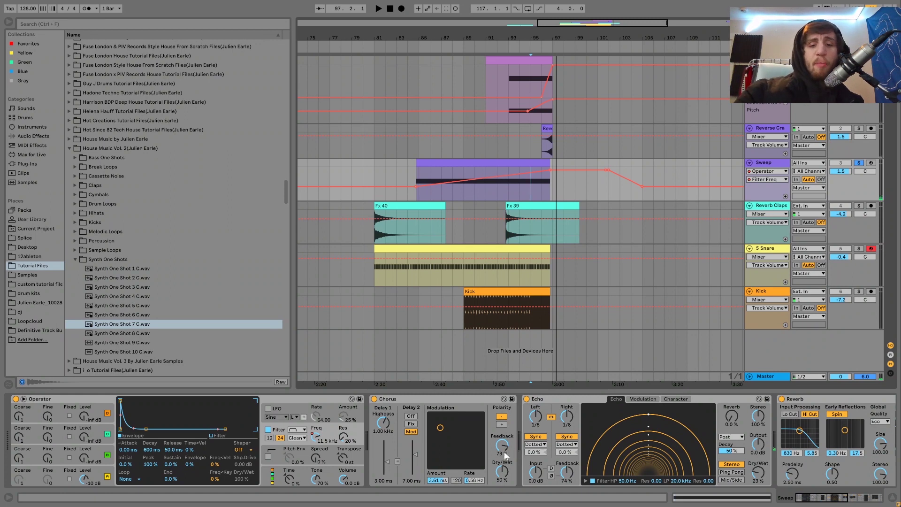
# - Compare the Sweep from bar 95 with the Chorus bypassed and with it enabled again
pyautogui.click(374, 399)
pyautogui.press('space')
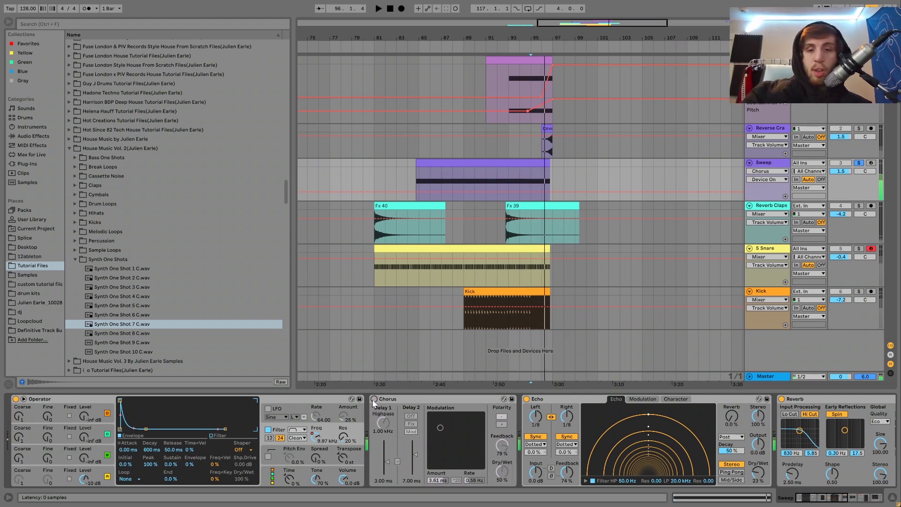
pyautogui.press('space')
pyautogui.click(374, 399)
pyautogui.press('space')
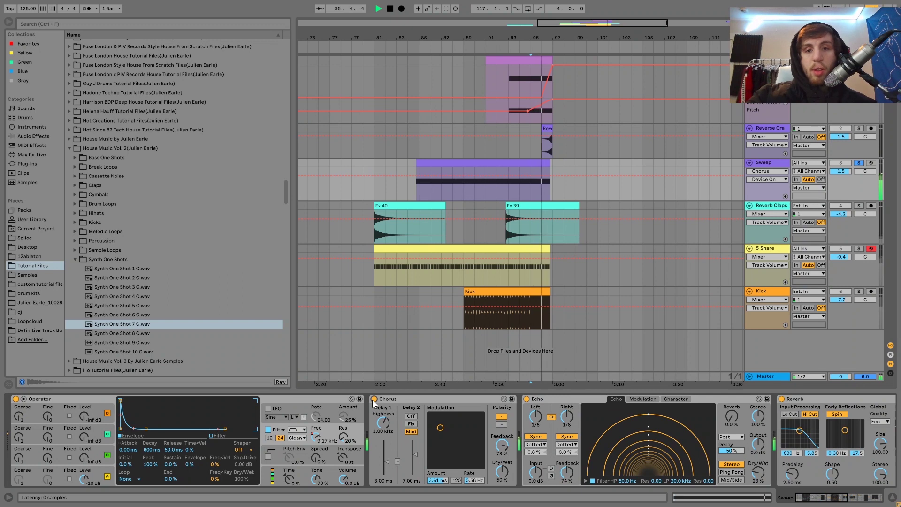
pyautogui.press('space')
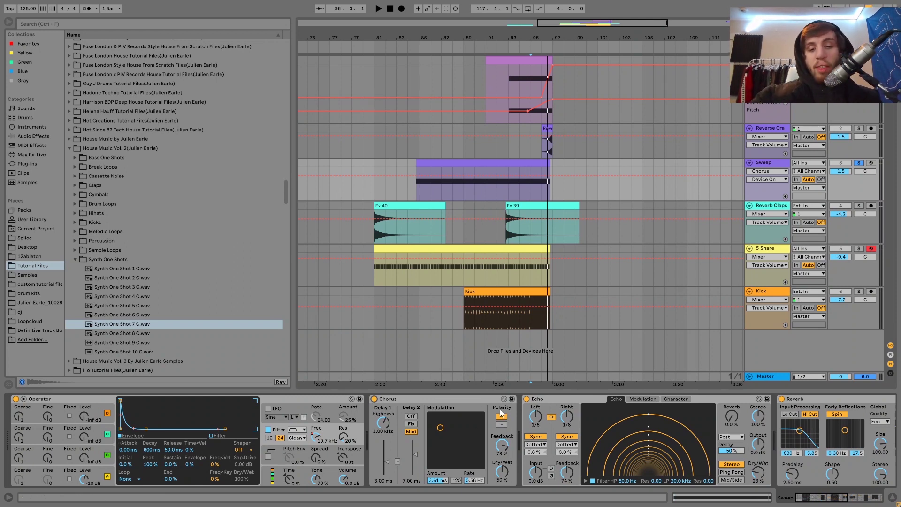
# - Delete the Compressor between the Reverb and Auto Filter on the Sweep track
pyautogui.hscroll(5, 563, 455)
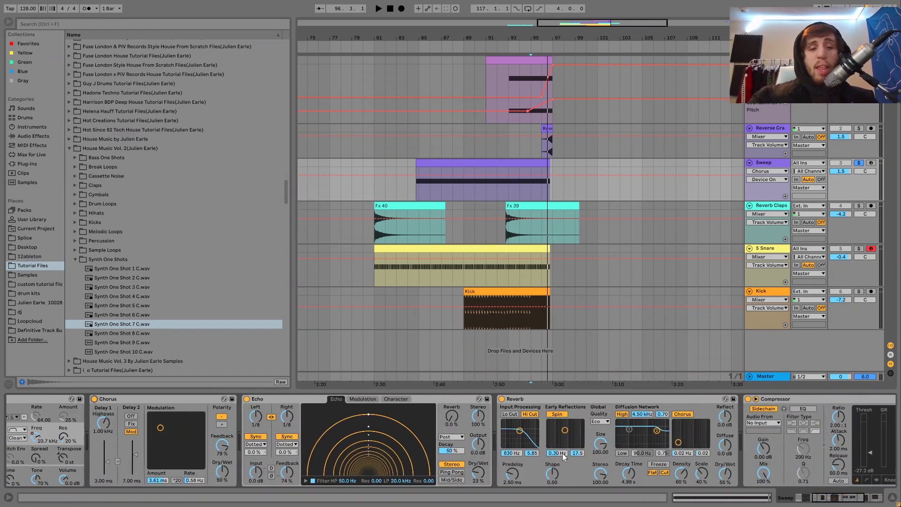
pyautogui.hscroll(5, 328, 414)
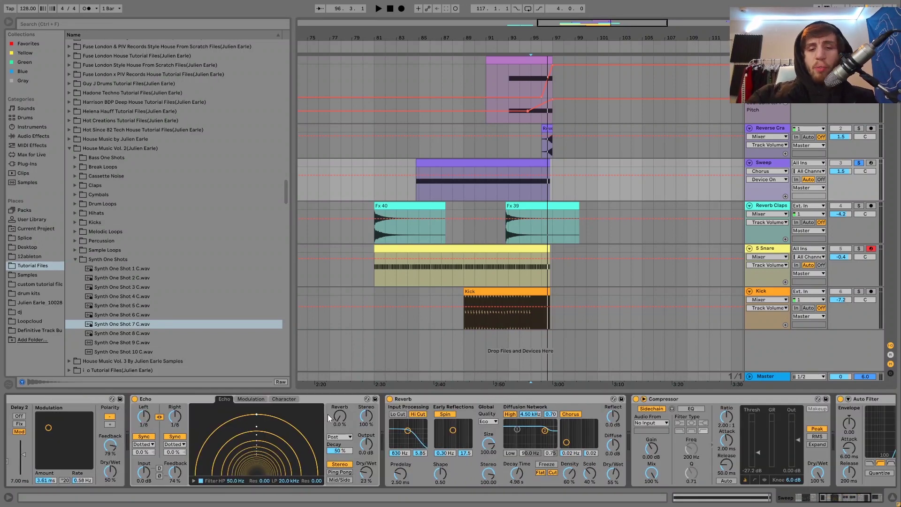
pyautogui.click(496, 397)
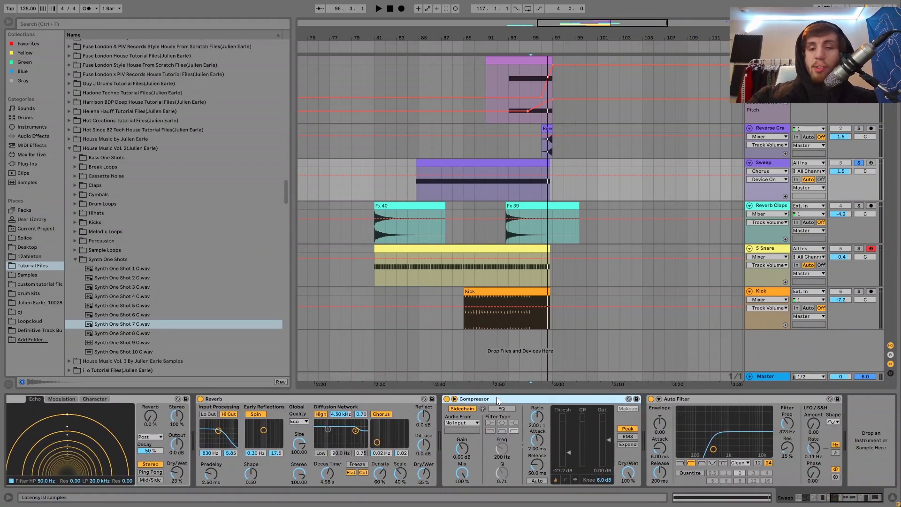
pyautogui.press('Delete')
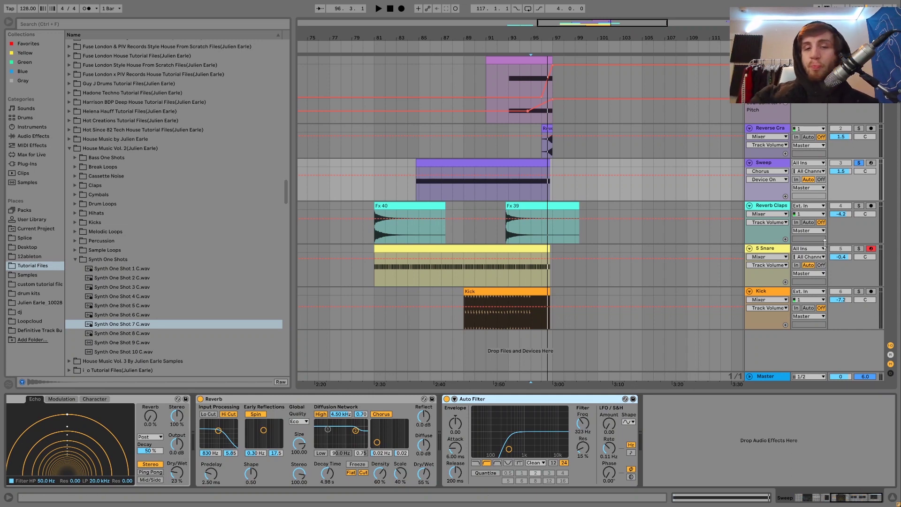
# - Solo the Reverb Claps track and play its Fx 40 and Fx 39 clips
pyautogui.click(859, 206)
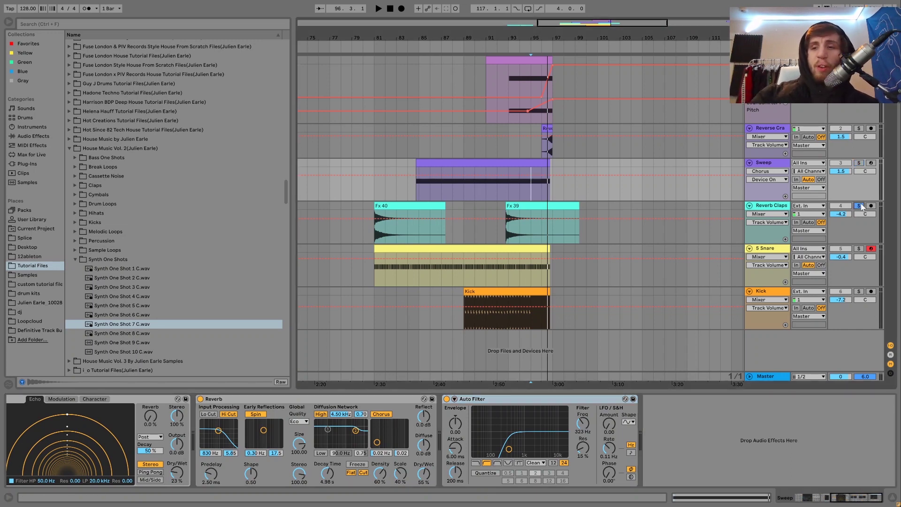
pyautogui.click(417, 205)
pyautogui.press('space')
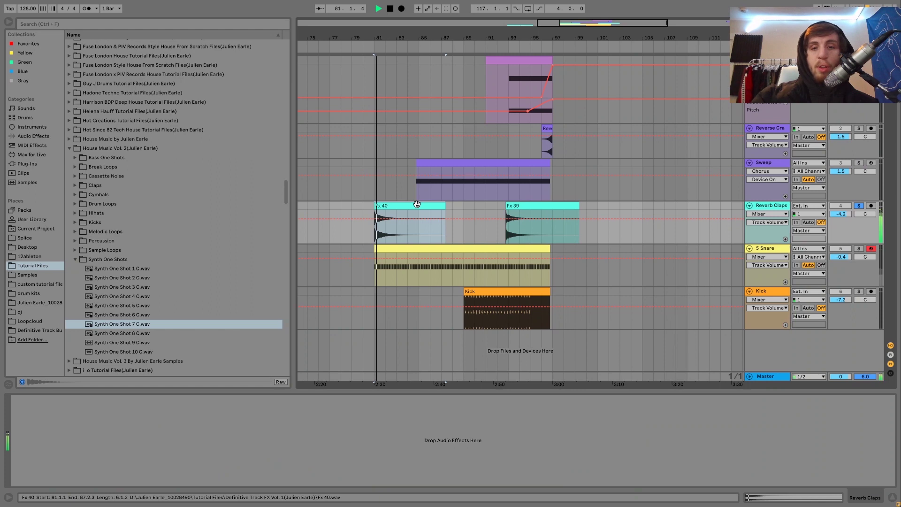
pyautogui.click(517, 205)
pyautogui.press('space')
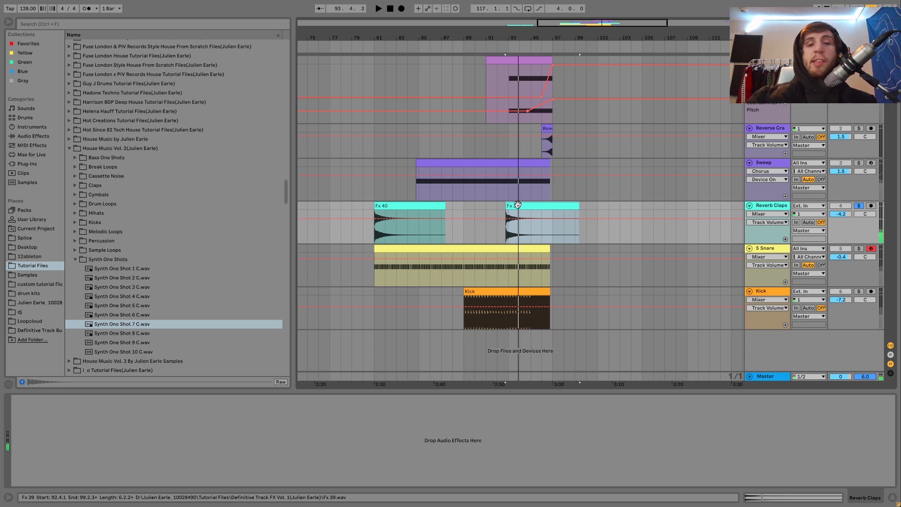
# - Locate the Fx 39 sample in the browser's Definitive Track FX Vol. 1 folder, select Fx 40.wav there, and replay the Fx 39 clip
pyautogui.click(528, 214)
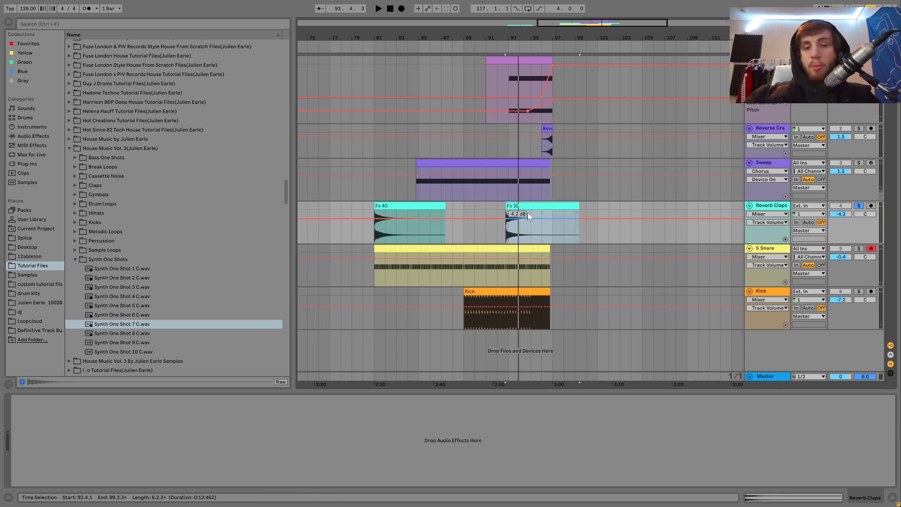
pyautogui.click(548, 312)
pyautogui.scroll(8, 117, 243)
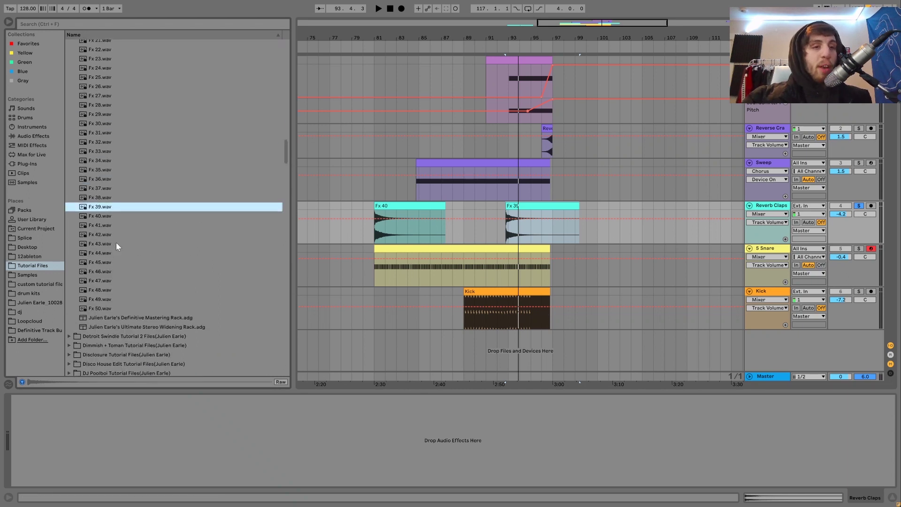
pyautogui.scroll(5, 117, 242)
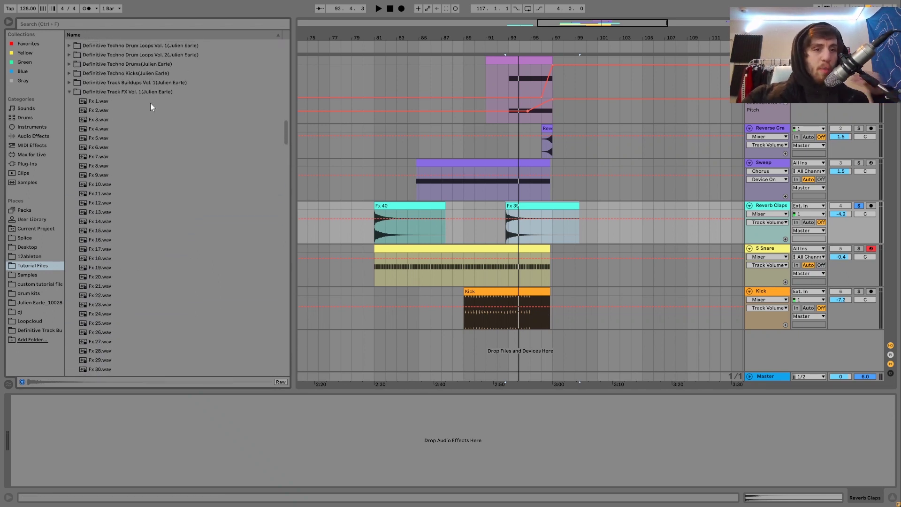
pyautogui.scroll(-8, 142, 129)
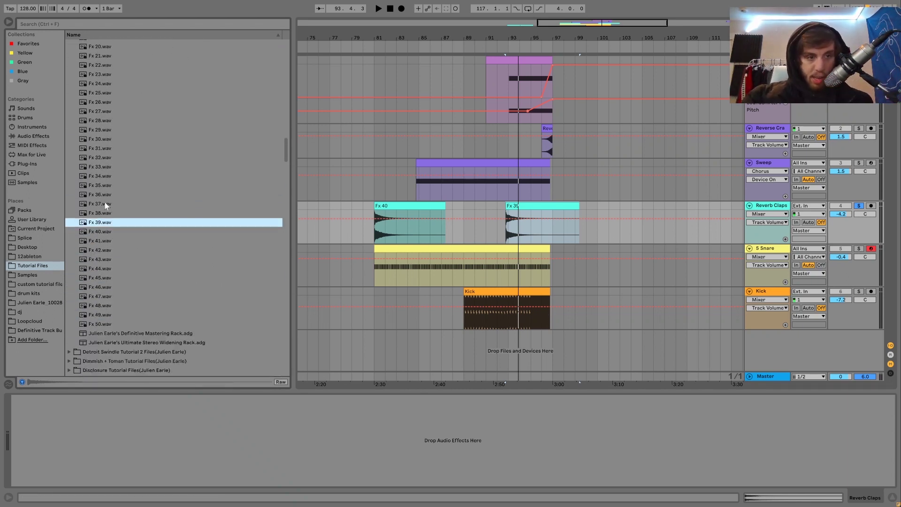
pyautogui.click(97, 229)
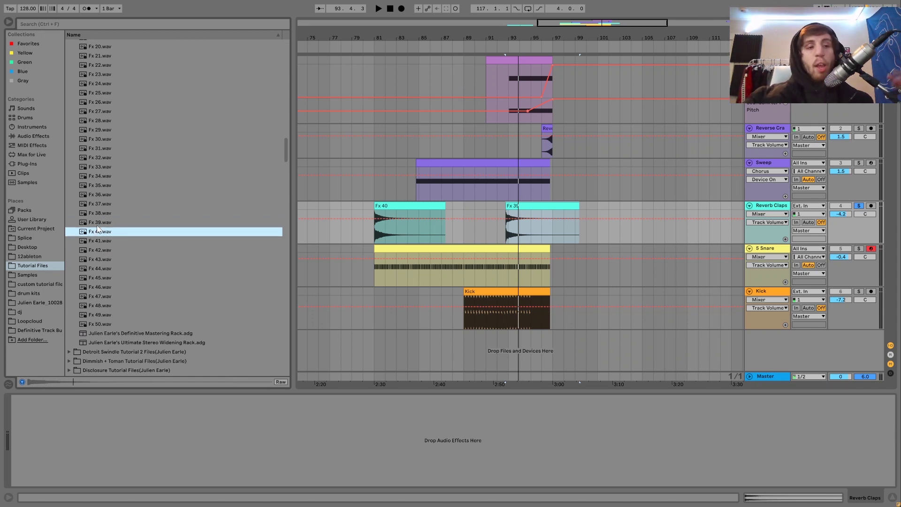
pyautogui.press('space')
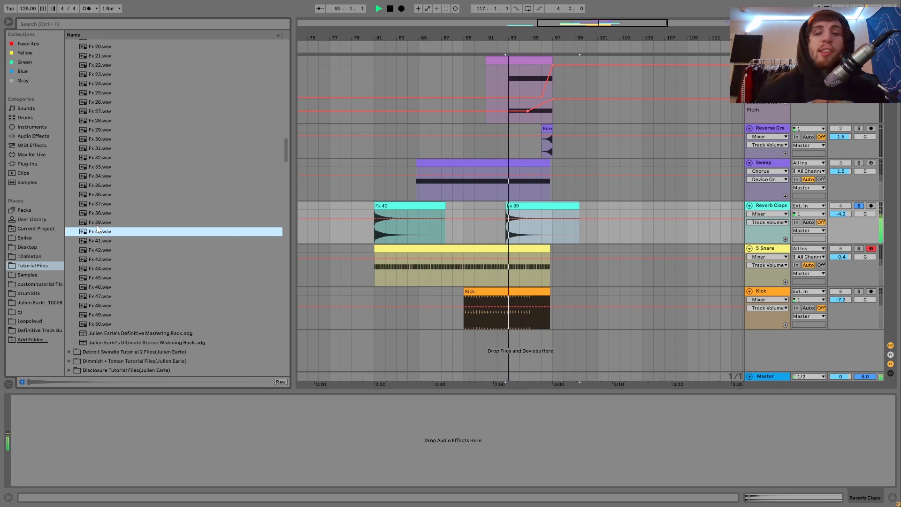
pyautogui.press('space')
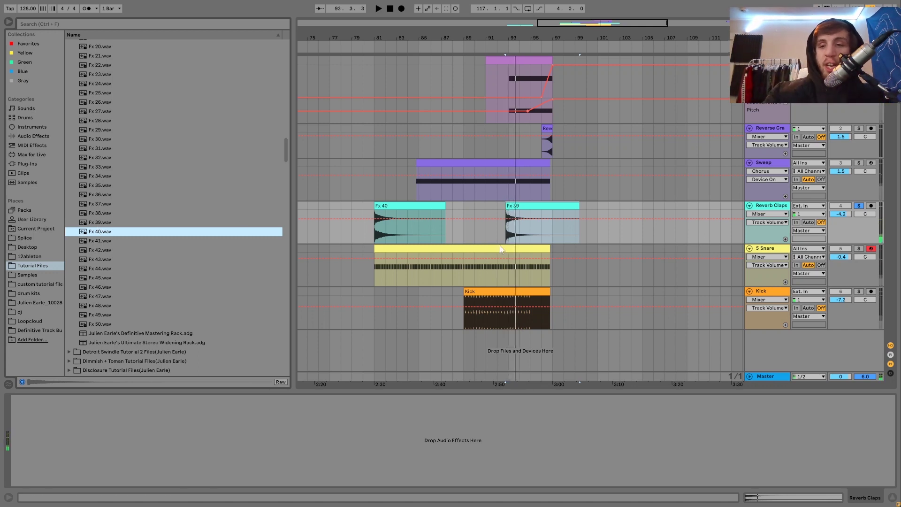
# - Turn off the Reverb Claps solo and play the full buildup from the Fx 40 clip and from bar 91
pyautogui.click(859, 207)
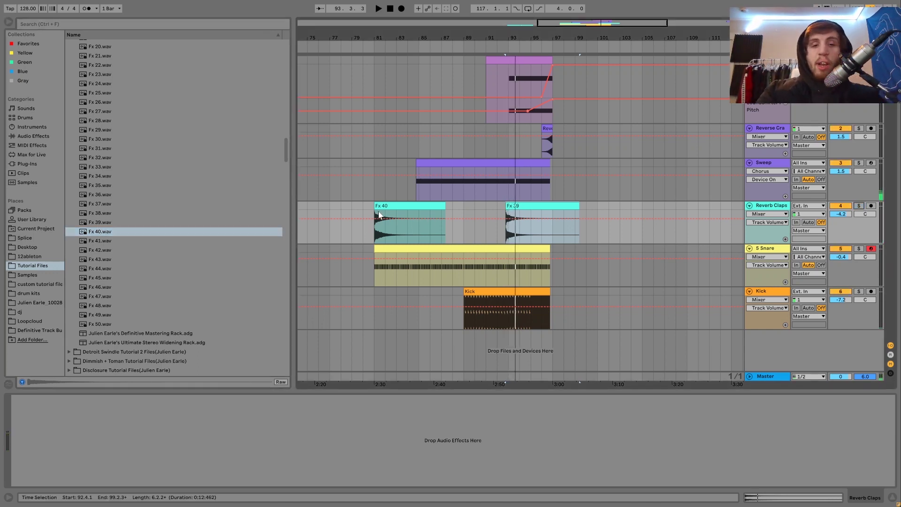
pyautogui.click(381, 207)
pyautogui.press('space')
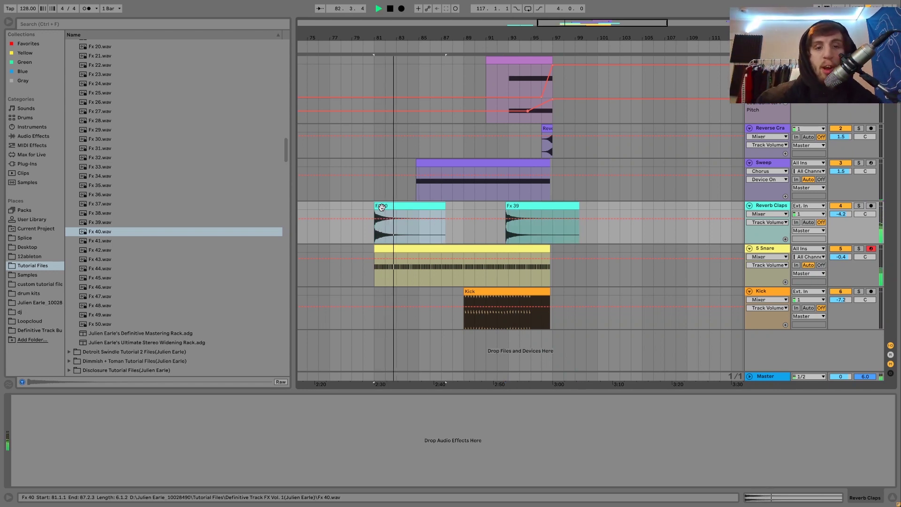
pyautogui.press('space')
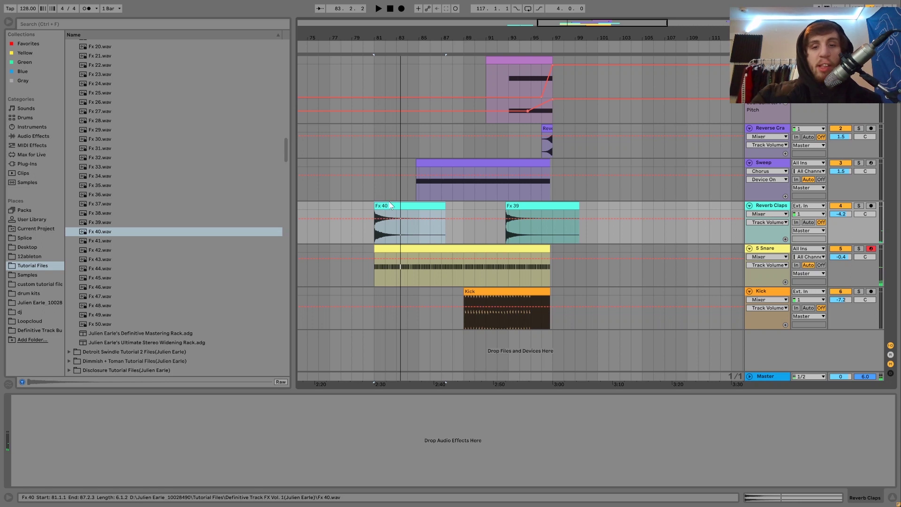
pyautogui.click(488, 205)
pyautogui.press('space')
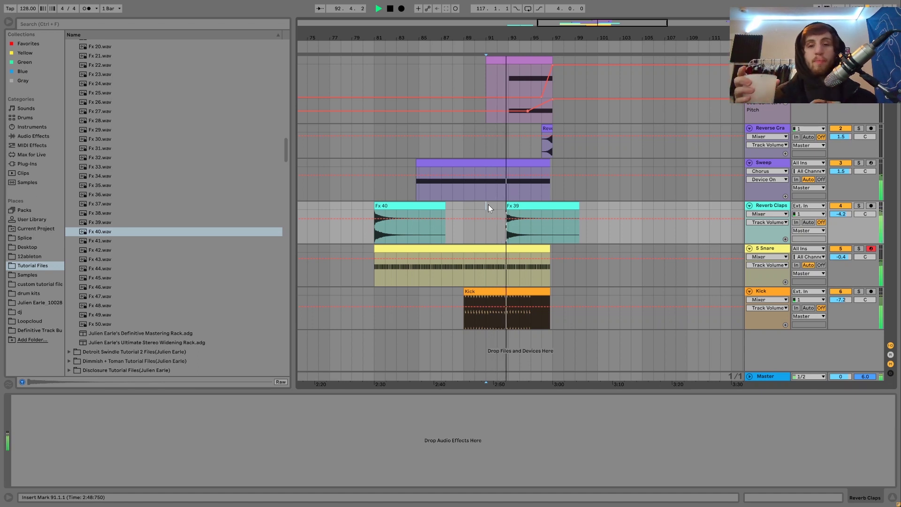
pyautogui.press('space')
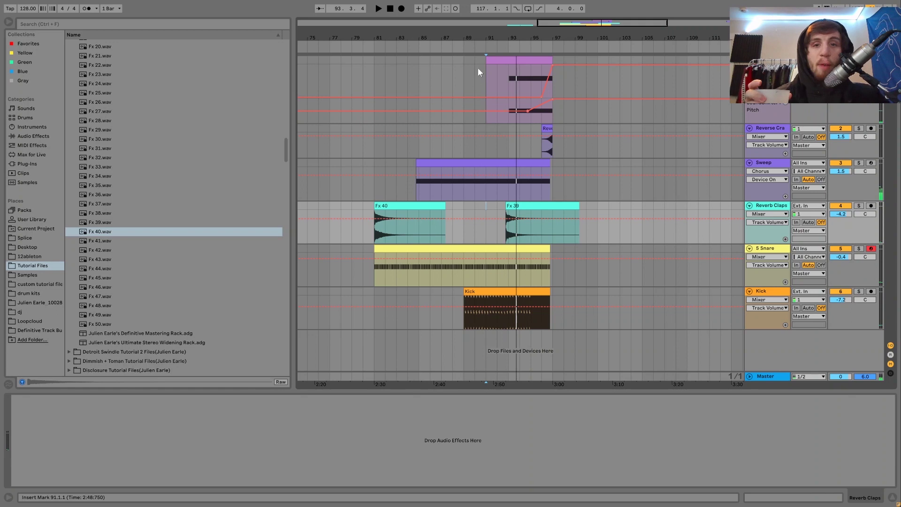
# - Zoom in on the arrangement around bar 93 and replay the full buildup from bar 91 and just before the Fx 39 clip
pyautogui.moveTo(510, 35); pyautogui.dragTo(511, 34)
pyautogui.press('space')
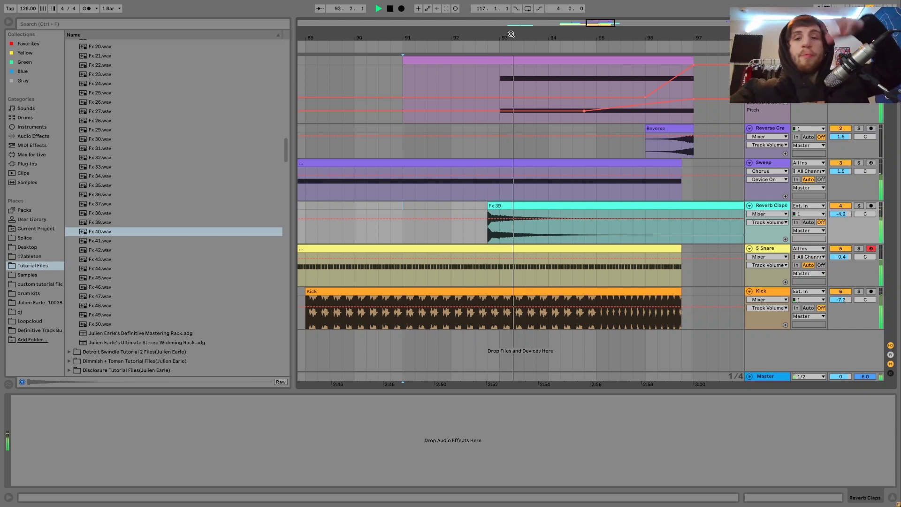
pyautogui.press('space')
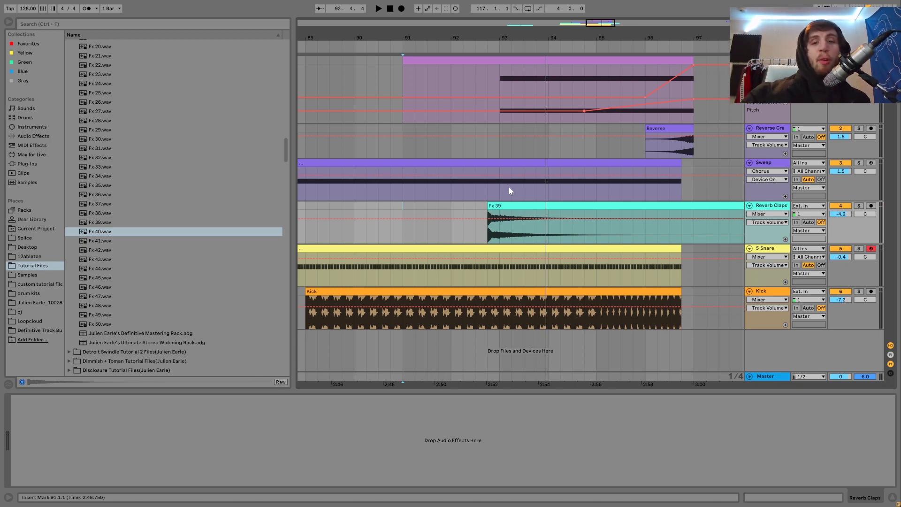
pyautogui.click(475, 210)
pyautogui.press('space')
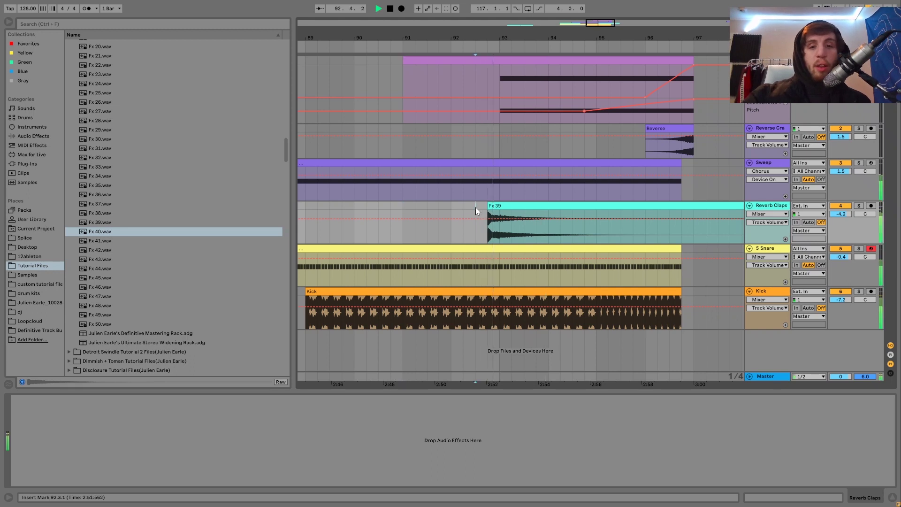
# - Replay the full buildup a few times from bar 92.3, just before the Fx 39 clip
pyautogui.press('space')
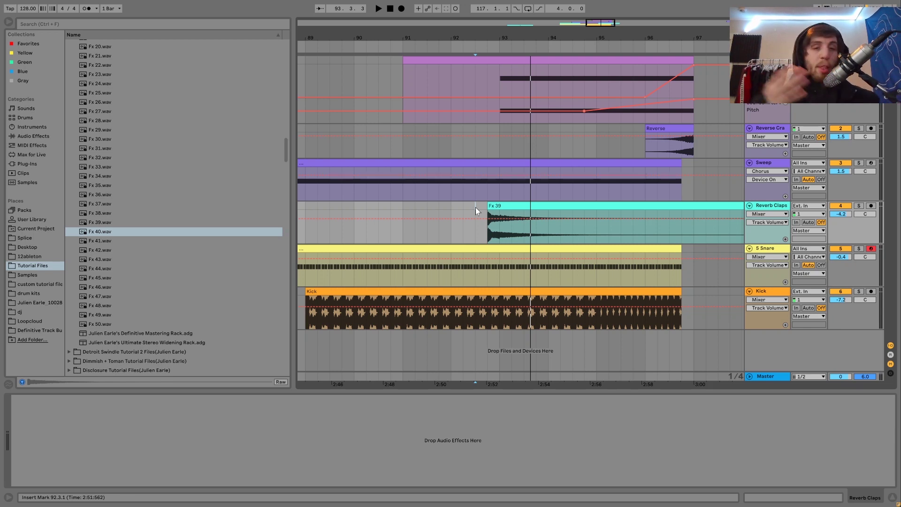
pyautogui.press('space')
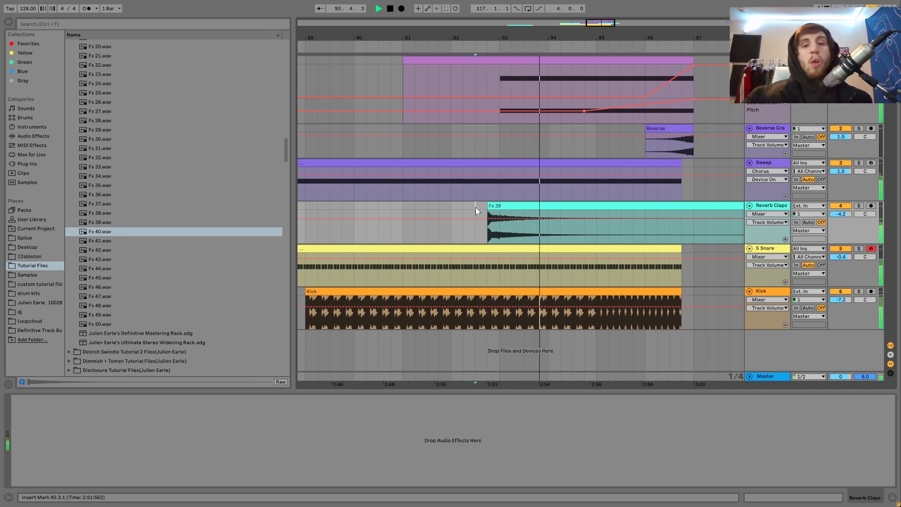
pyautogui.press('space')
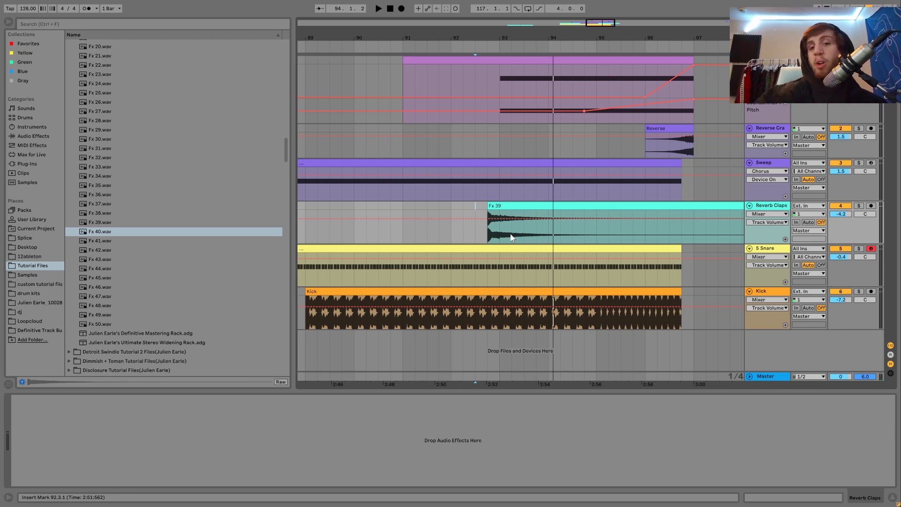
pyautogui.moveTo(478, 31)
pyautogui.mouseDown()
pyautogui.moveTo(477, 9)
pyautogui.moveTo(486, 38)
pyautogui.mouseUp()
pyautogui.press('space')
pyautogui.press('space')
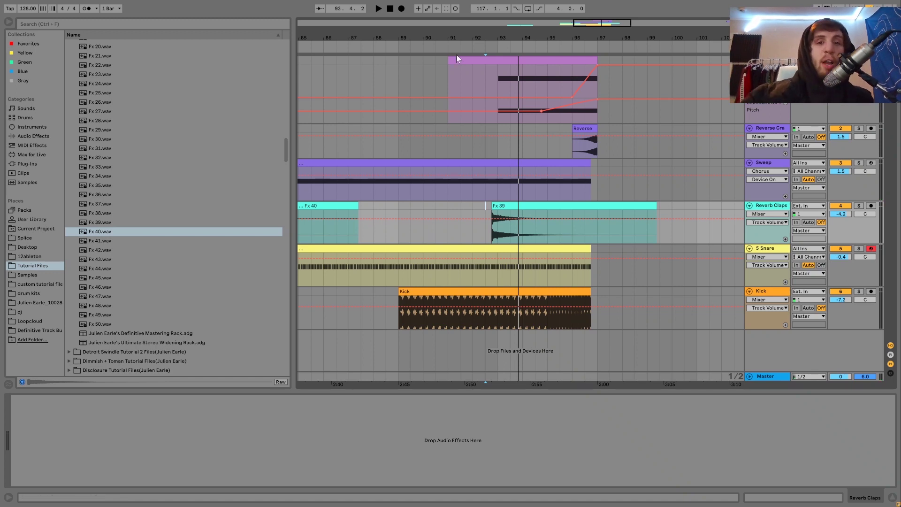
# - Solo the S Snare track, play it from just before the Fx 39 clip, and select its clip to show the device chain
pyautogui.moveTo(452, 39); pyautogui.dragTo(493, 37)
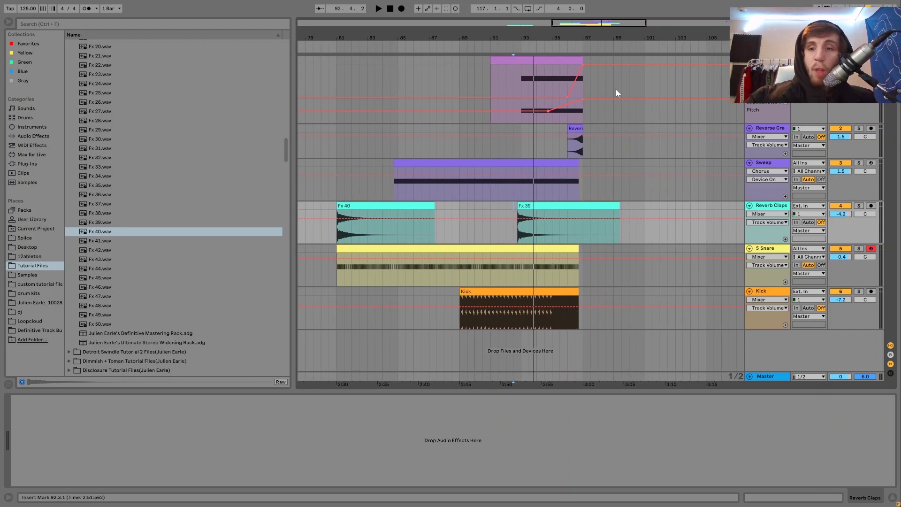
pyautogui.click(858, 249)
pyautogui.press('space')
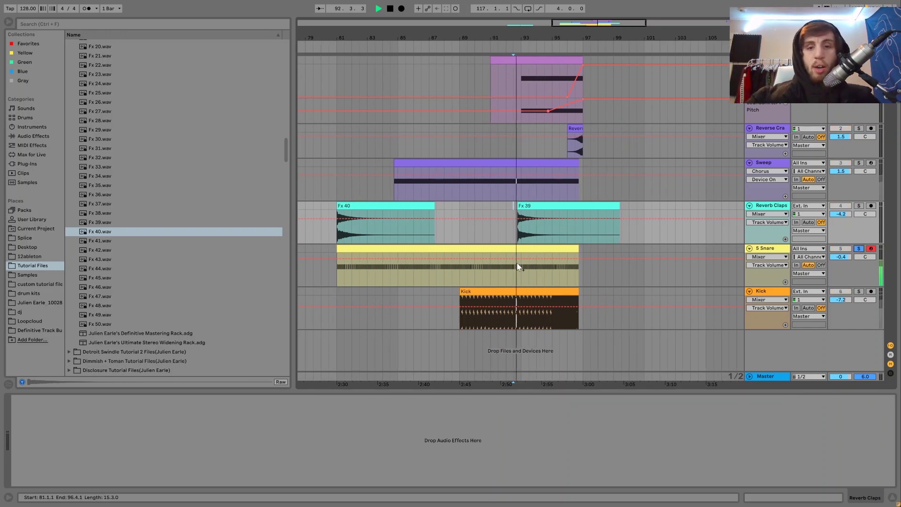
pyautogui.click(515, 247)
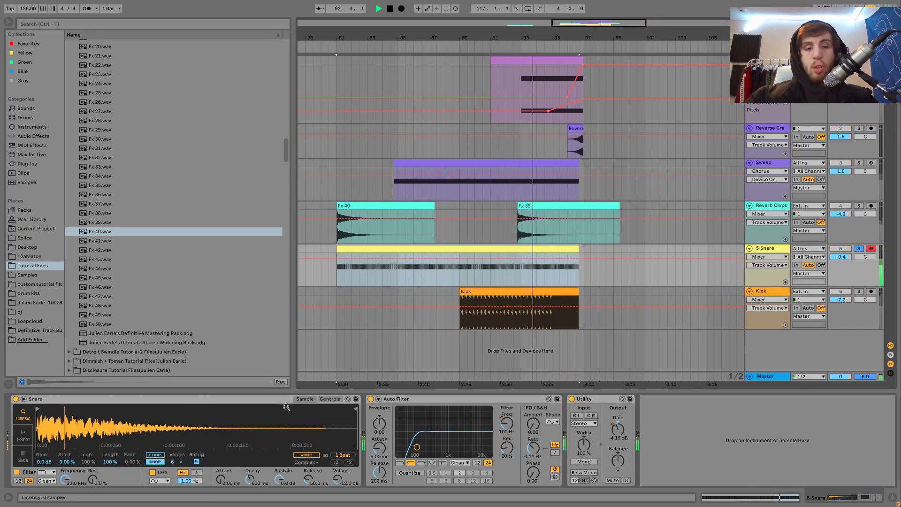
pyautogui.press('space')
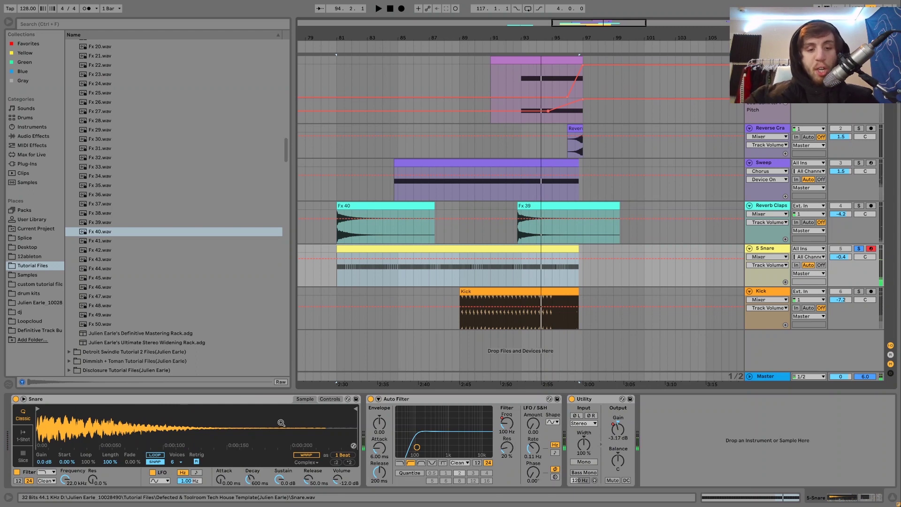
# - Locate the snare instrument's Snare.wav sample in the browser's Defected & Toolroom Tech House Template folder and play the soloed snare from bar 81
pyautogui.rightClick(295, 434)
pyautogui.click(295, 434)
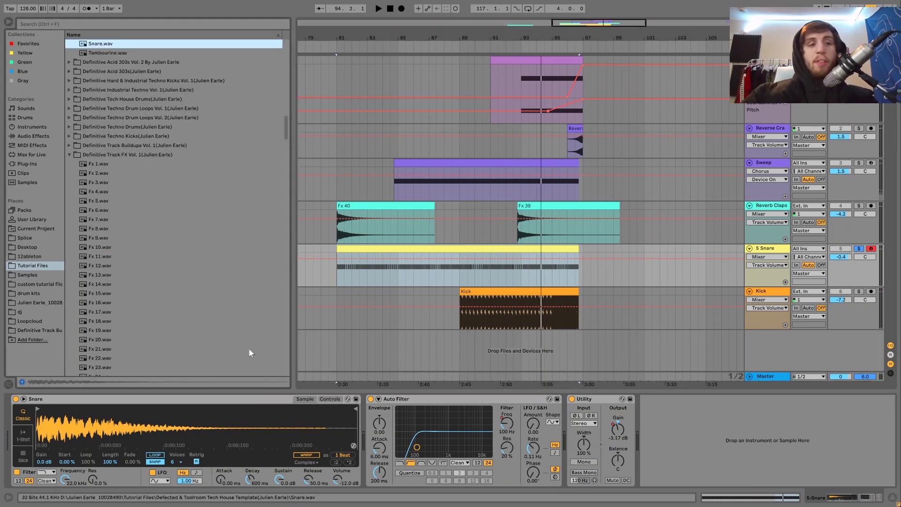
pyautogui.scroll(7, 181, 109)
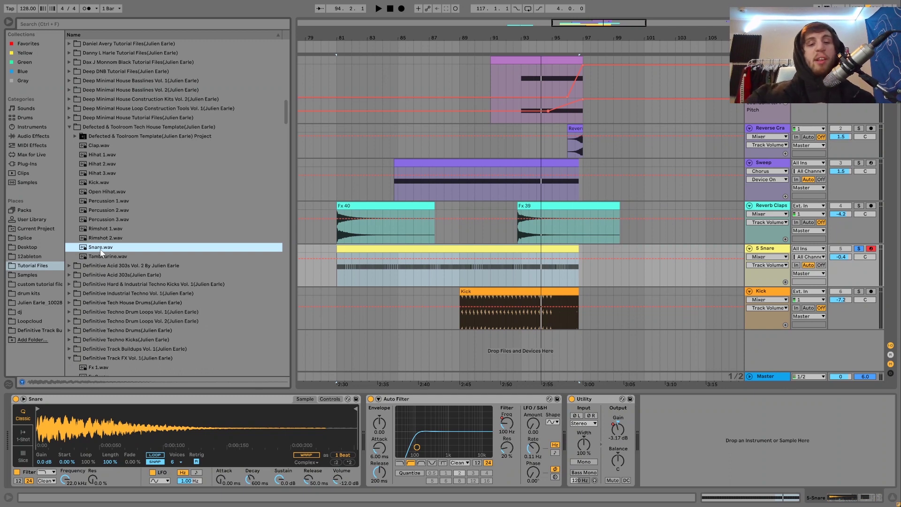
pyautogui.press('space')
pyautogui.press('space')
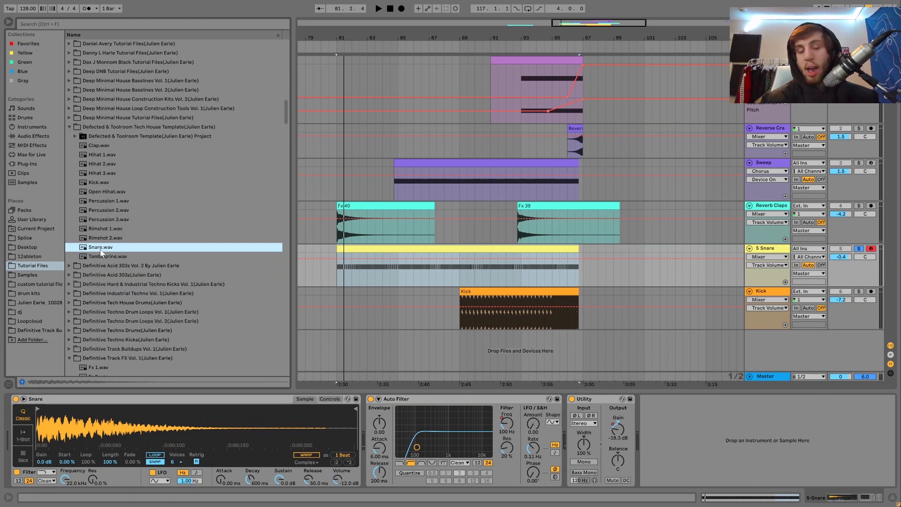
# - Open the S Snare clip's MIDI notes, zoom in on its first bars, and play the soloed pattern from the clip start
pyautogui.doubleClick(358, 250)
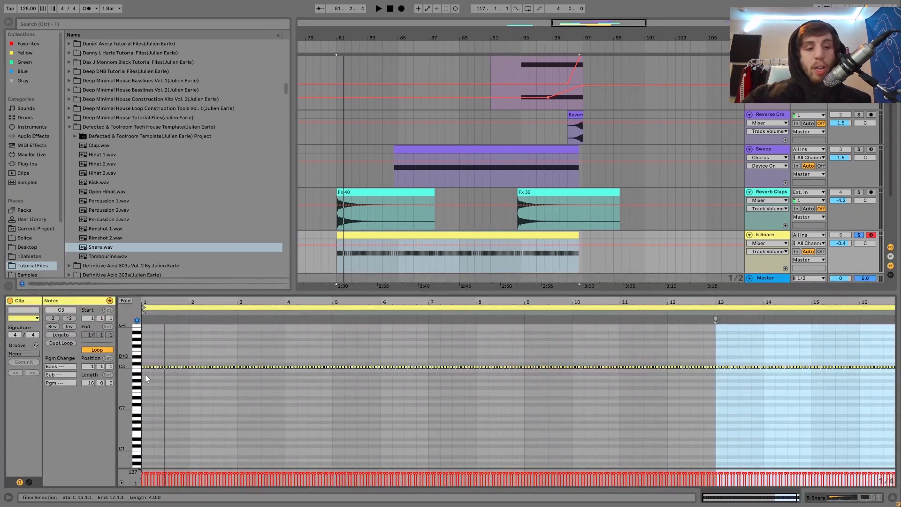
pyautogui.moveTo(143, 302); pyautogui.dragTo(144, 370)
pyautogui.press('space')
pyautogui.press('space')
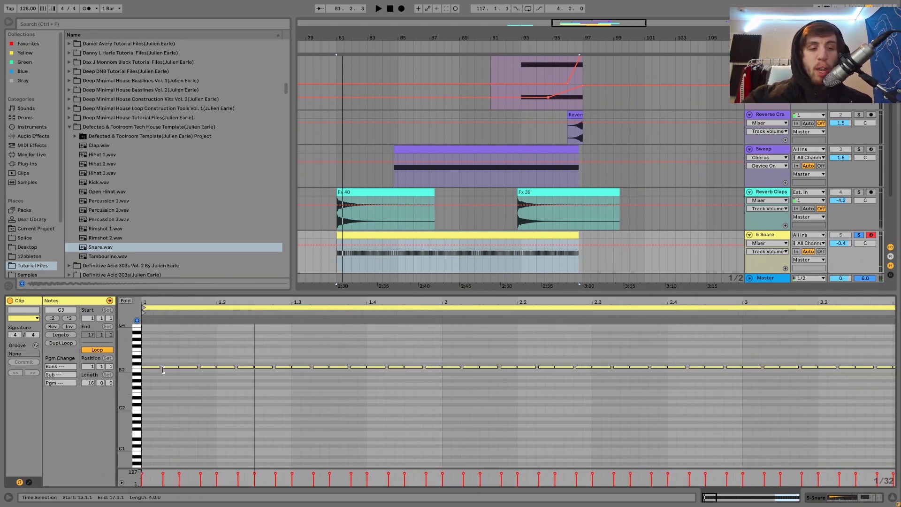
pyautogui.press('space')
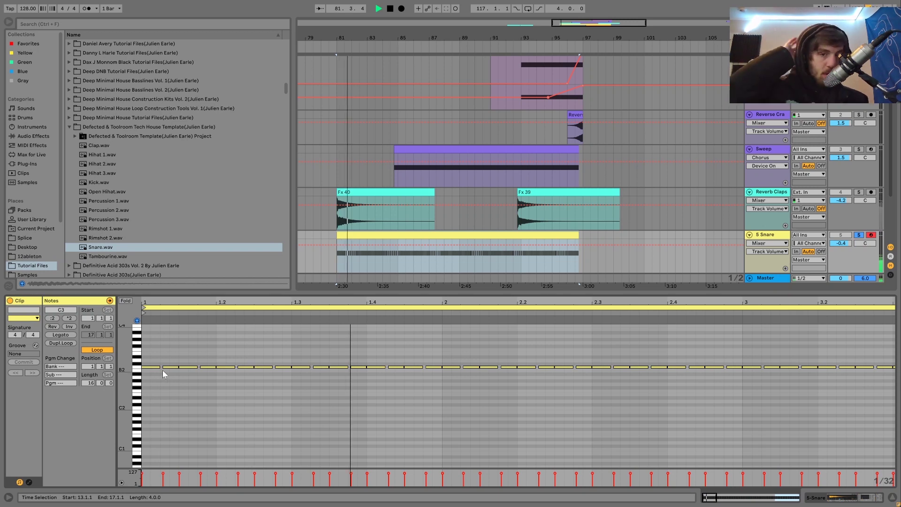
pyautogui.press('space')
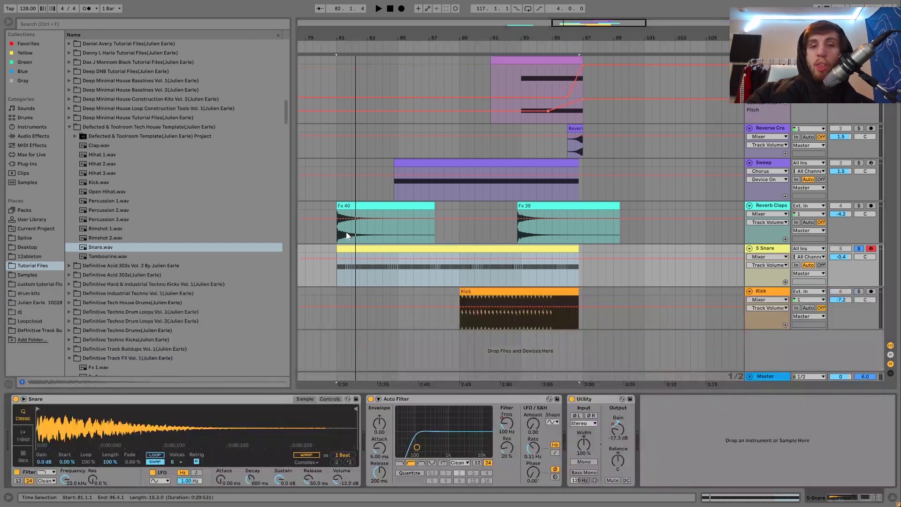
# - Turn off the S Snare solo and play the buildup with the track's Utility Gain automation shown in its own lane
pyautogui.press('space')
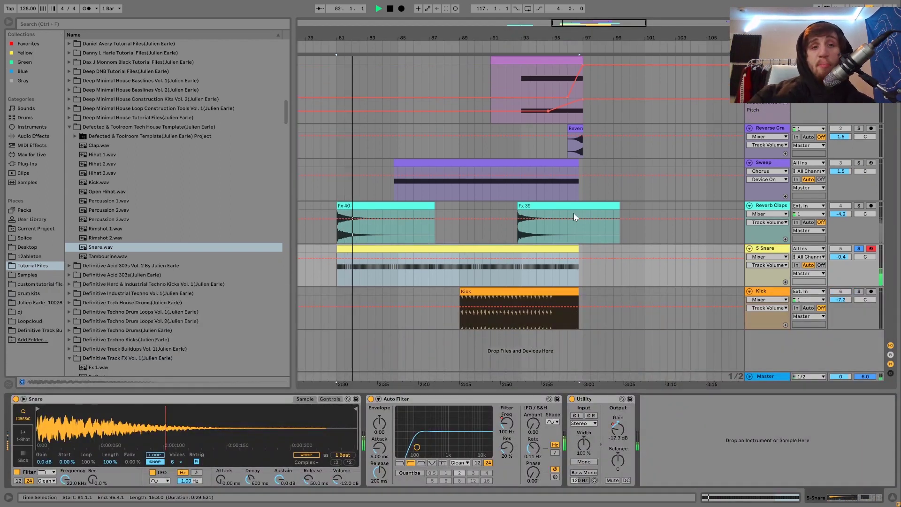
pyautogui.click(862, 250)
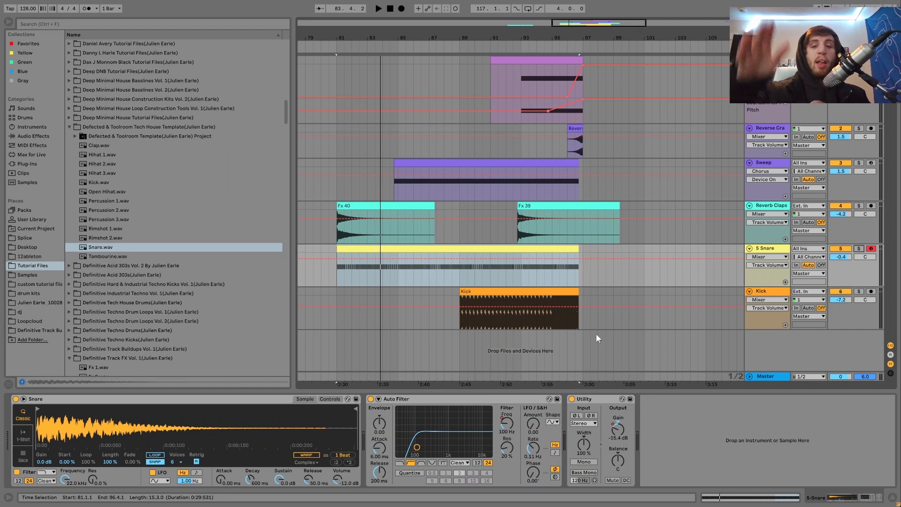
pyautogui.click(620, 436)
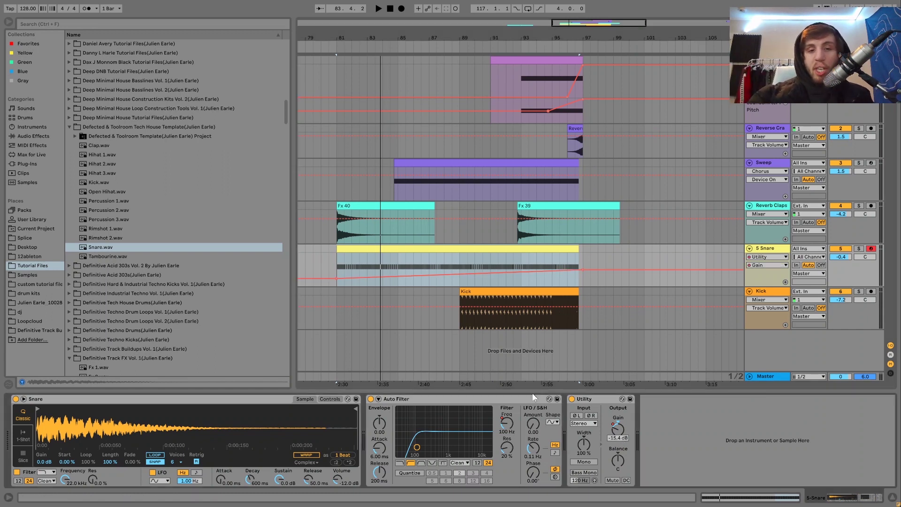
pyautogui.click(362, 247)
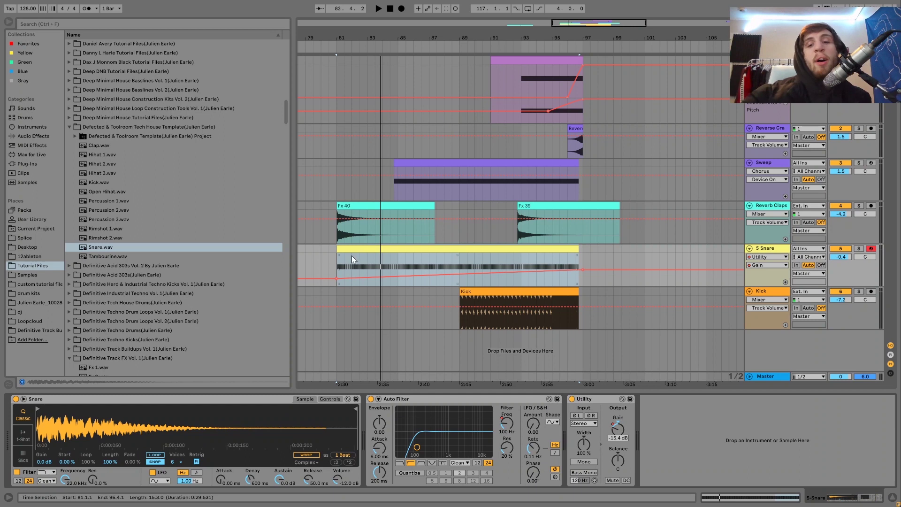
pyautogui.press('space')
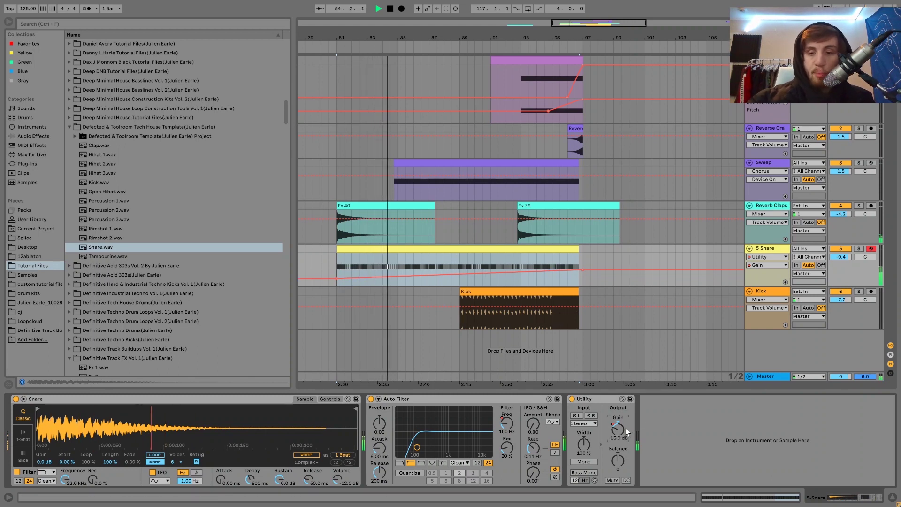
pyautogui.click(785, 282)
pyautogui.press('space')
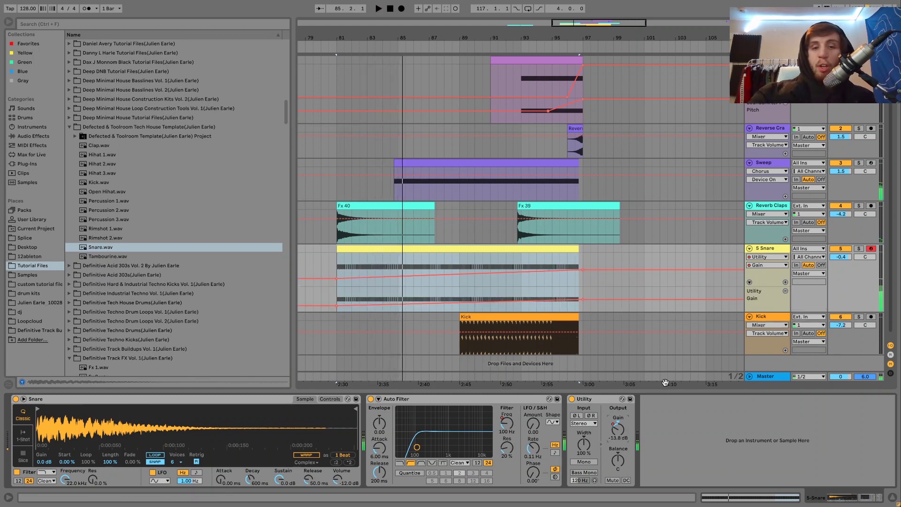
# - Play the full buildup's ending from bar 94, display the S Snare's Auto Filter Frequency automation, and replay from bar 95
pyautogui.click(535, 258)
pyautogui.press('space')
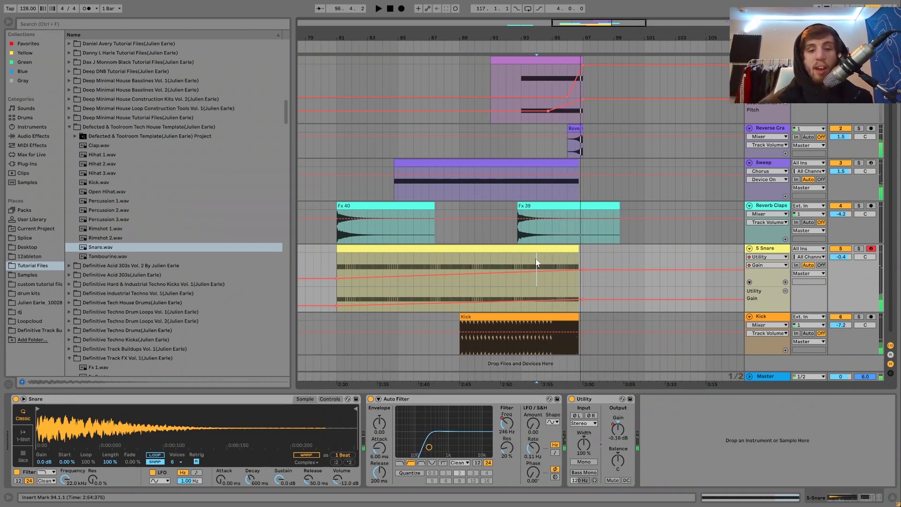
pyautogui.click(512, 425)
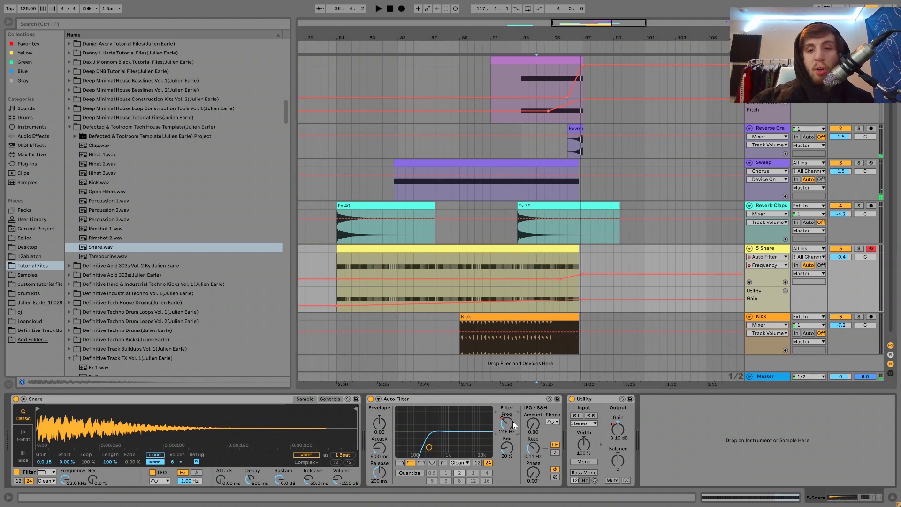
pyautogui.click(553, 266)
pyautogui.press('space')
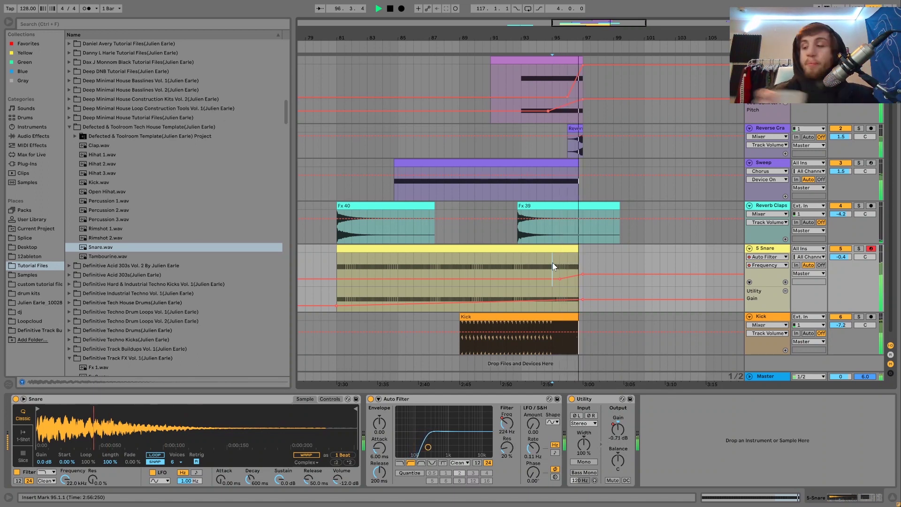
pyautogui.press('space')
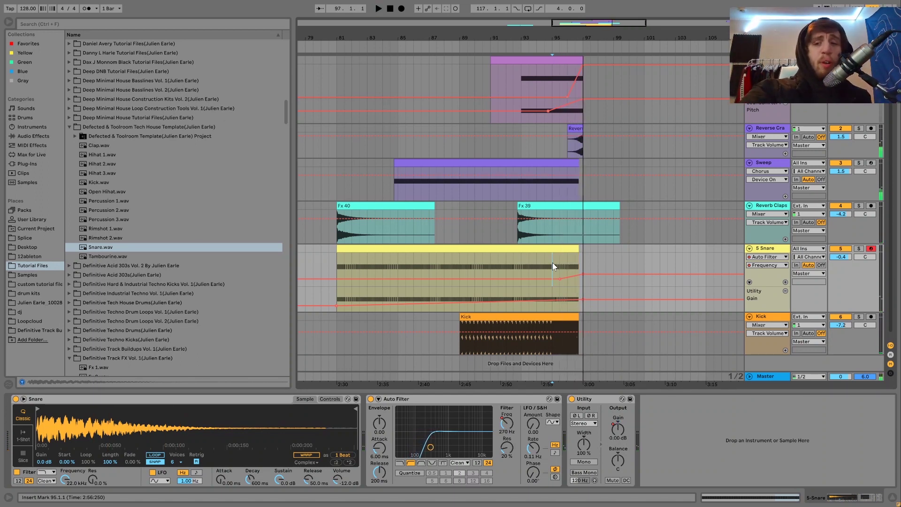
# - Solo the S Snare track and play it twice from bar 94
pyautogui.click(859, 248)
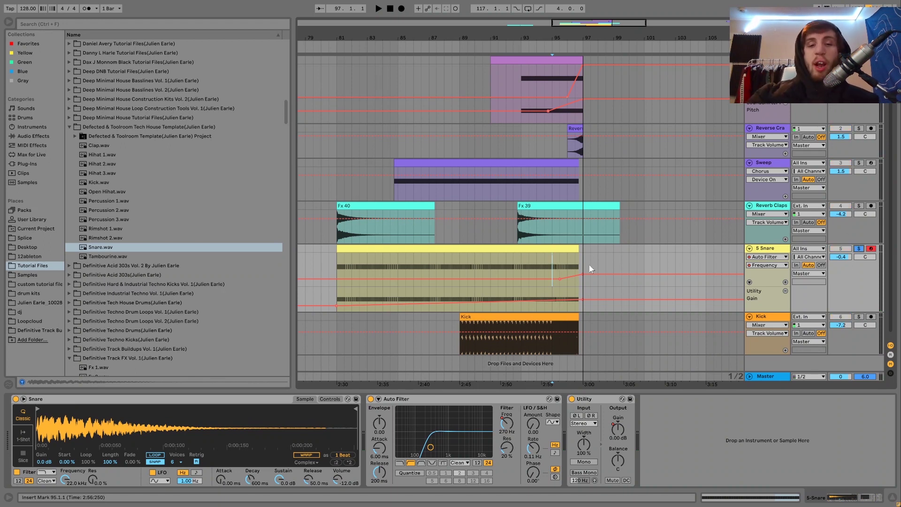
pyautogui.click(536, 266)
pyautogui.press('space')
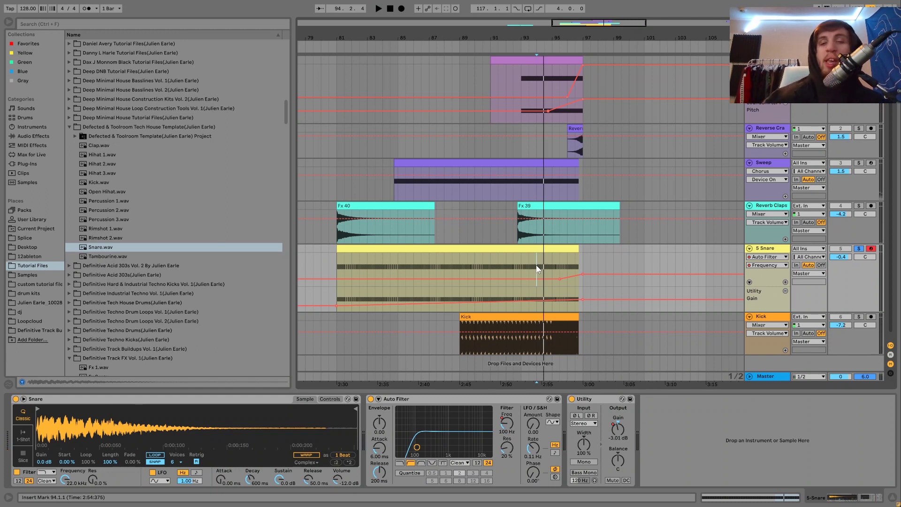
pyautogui.press('space')
pyautogui.press('space')
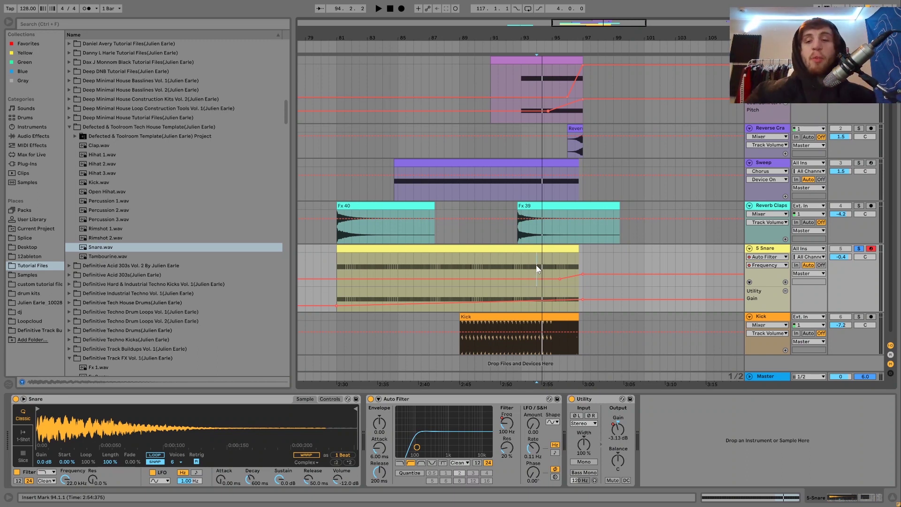
# - Replay the soloed snare's filter rise several times from bar 95.3
pyautogui.click(558, 270)
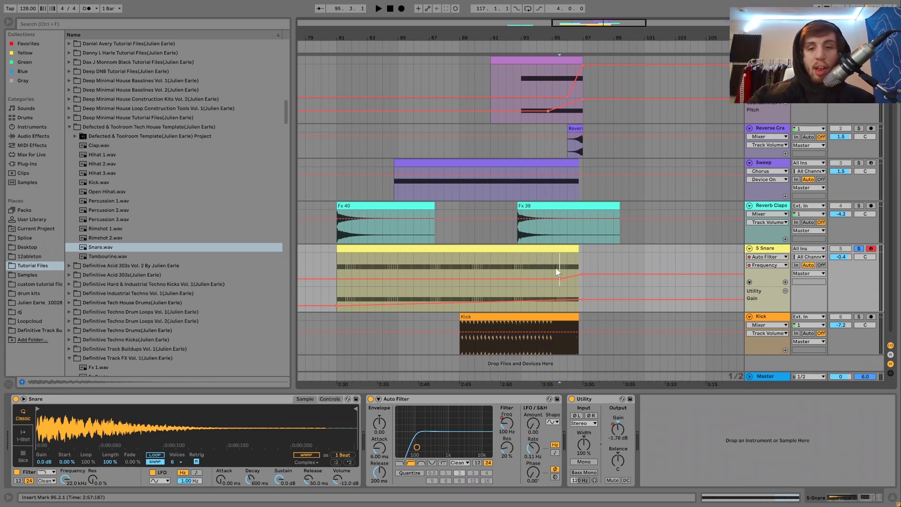
pyautogui.press('space')
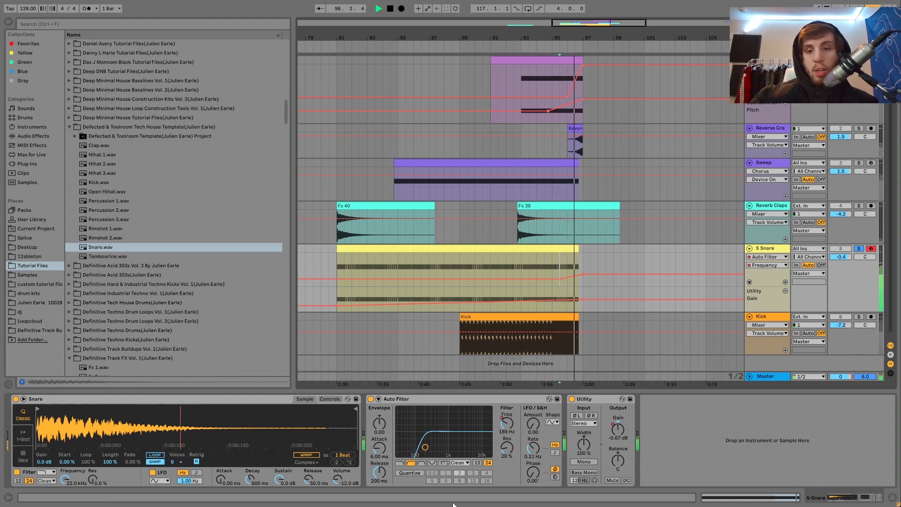
pyautogui.press('space')
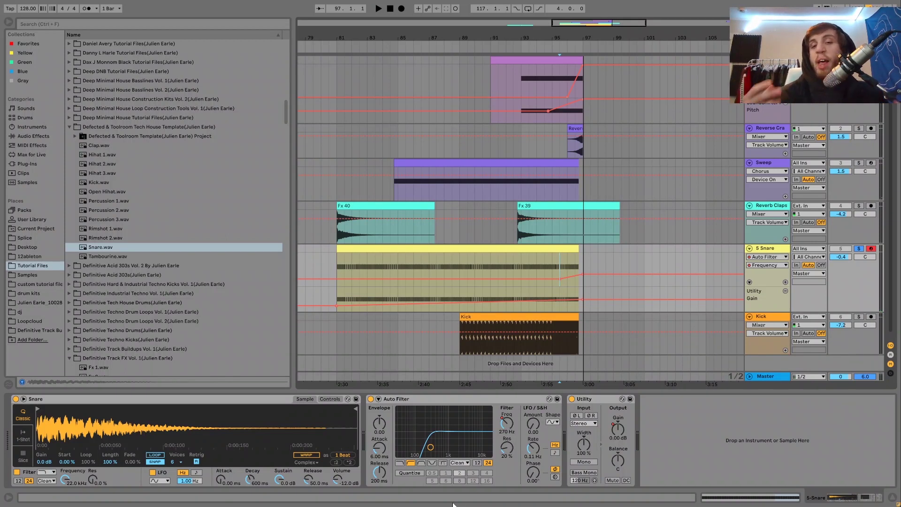
pyautogui.press('space')
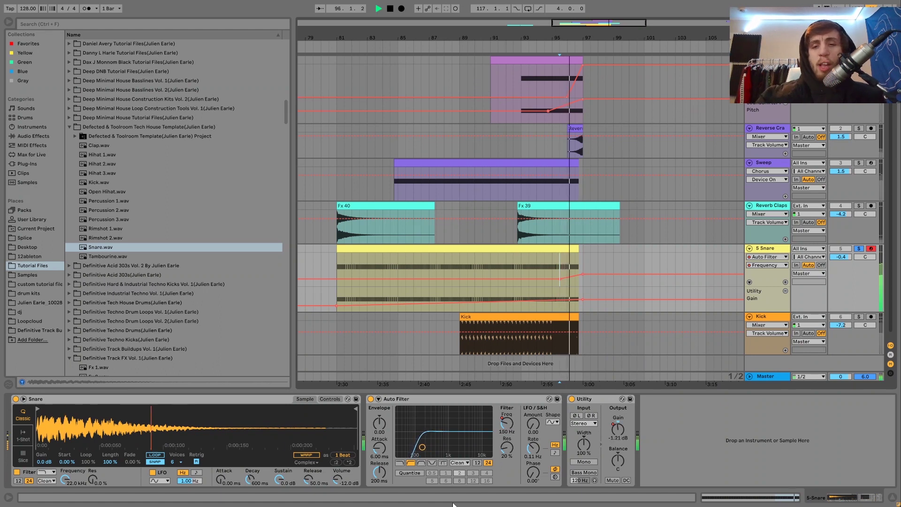
pyautogui.press('space')
pyautogui.press('space')
pyautogui.press('space')
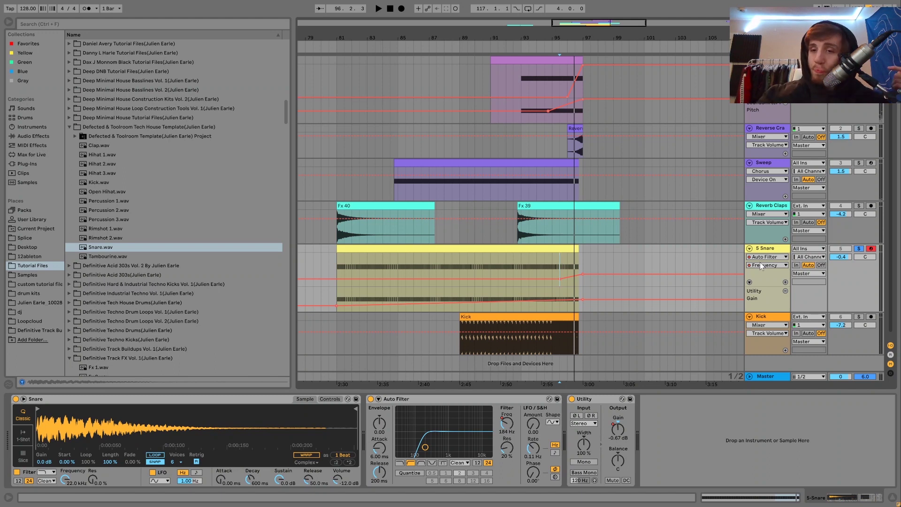
# - Switch the solo to the Kick track and play its clip from the start at bar 89
pyautogui.click(861, 317)
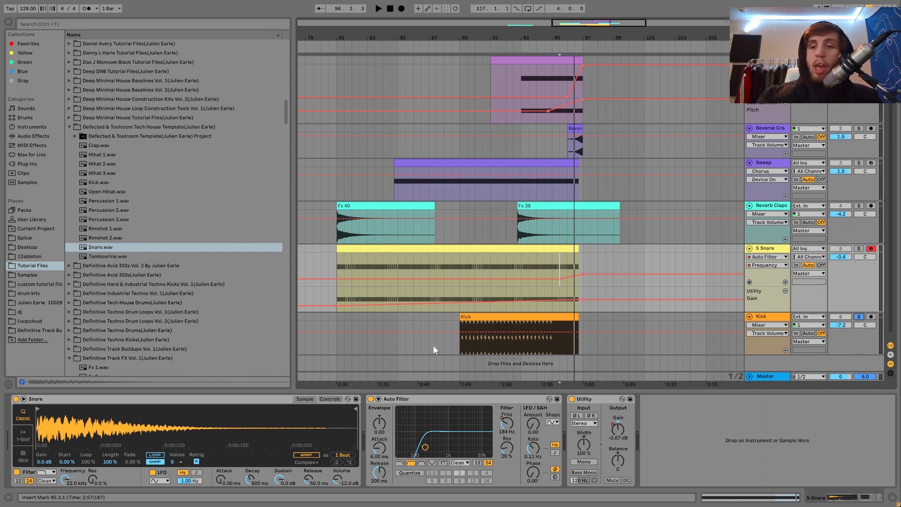
pyautogui.click(485, 319)
pyautogui.press('space')
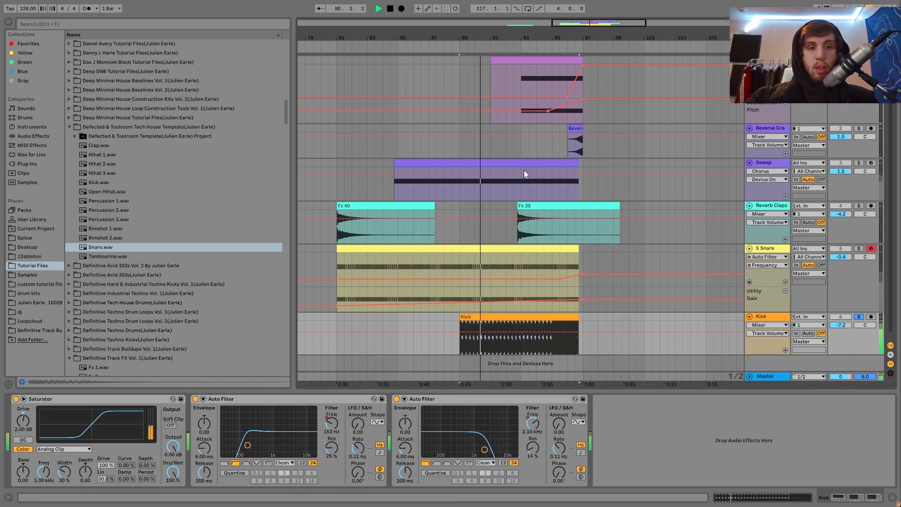
# - Stop playback after locating the Kick clip's sample in the browser, and search the Tutorial Files folder for "loop 9 1"
pyautogui.hotkey('ctrl', 'alt', 'b')
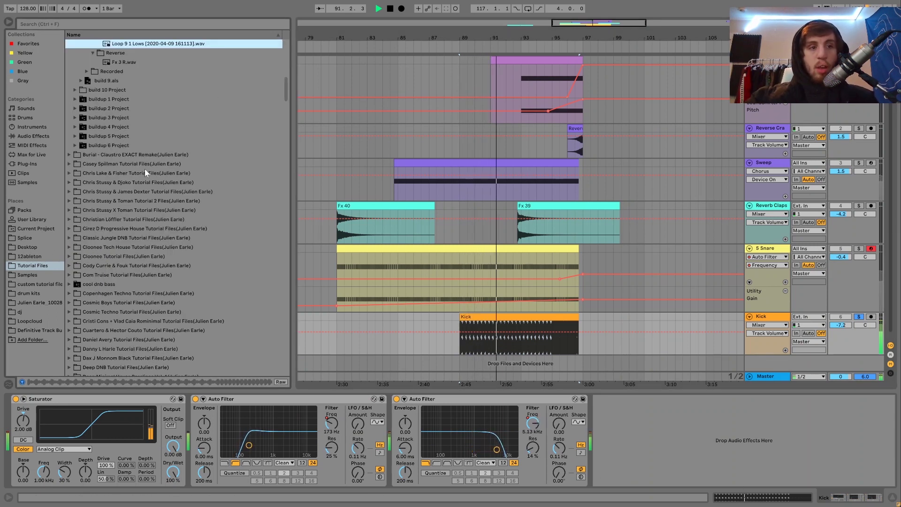
pyautogui.press('space')
pyautogui.scroll(4, 144, 168)
pyautogui.scroll(3, 144, 169)
pyautogui.click(86, 23)
pyautogui.write('lo')
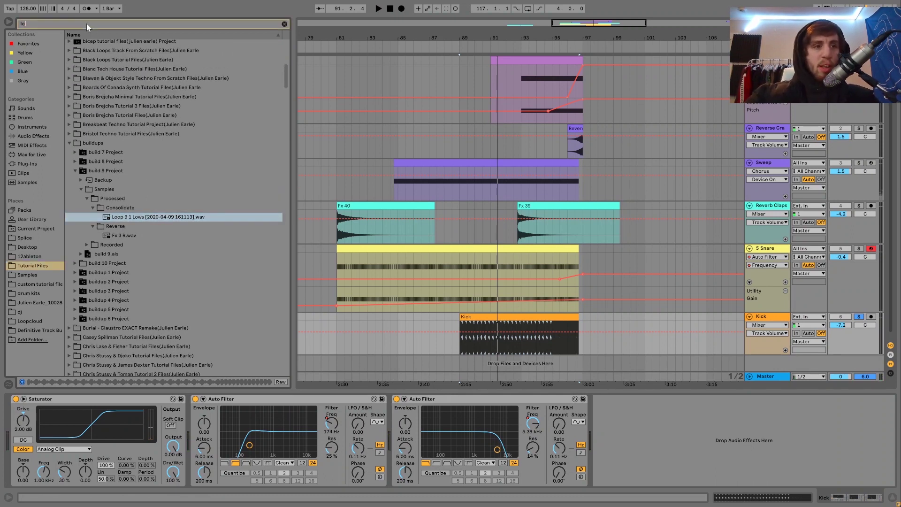
pyautogui.write('op 9')
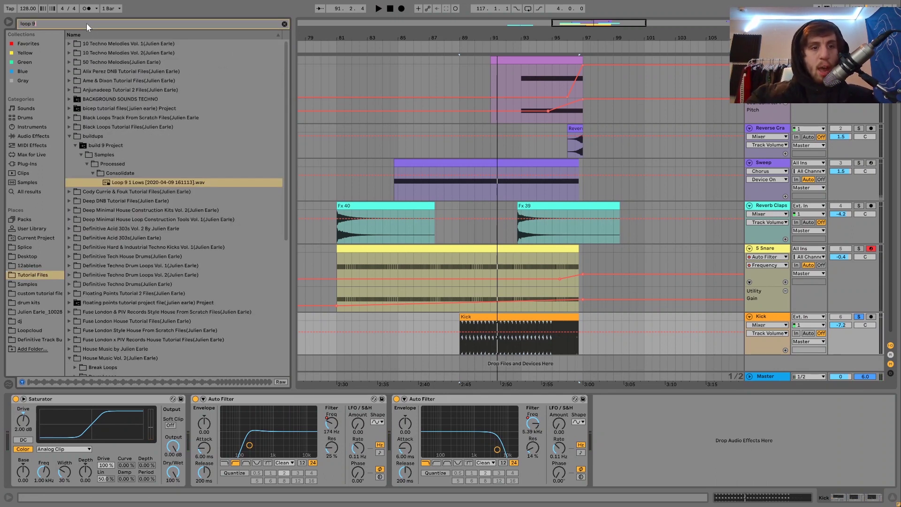
pyautogui.write(' 1')
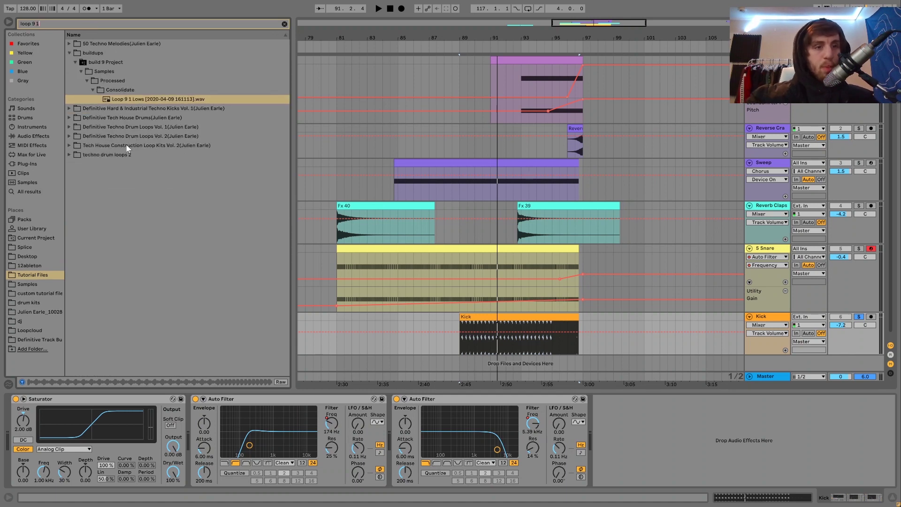
# - Open the Loop 9 128 Bpm folder in Definitive Techno Drum Loops Vol. 2 and preview Loop 9 1 Lows.wav
pyautogui.press('Down')
pyautogui.press('Down')
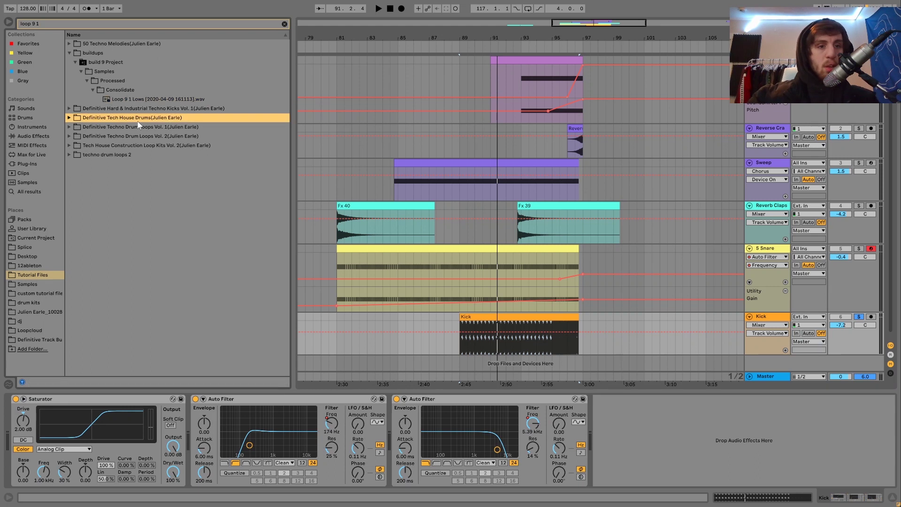
pyautogui.press('Down')
pyautogui.press('Down')
pyautogui.press('Right')
pyautogui.press('Down')
pyautogui.press('Down')
pyautogui.press('Down')
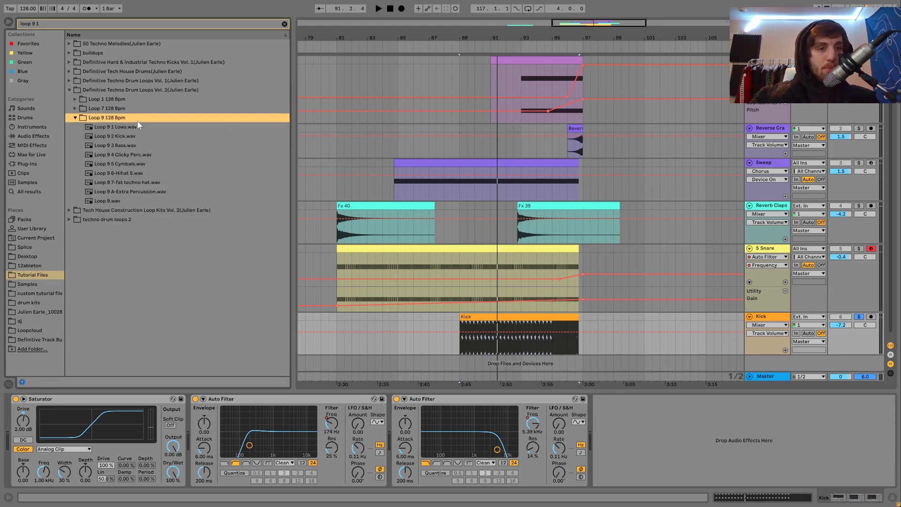
pyautogui.click(112, 130)
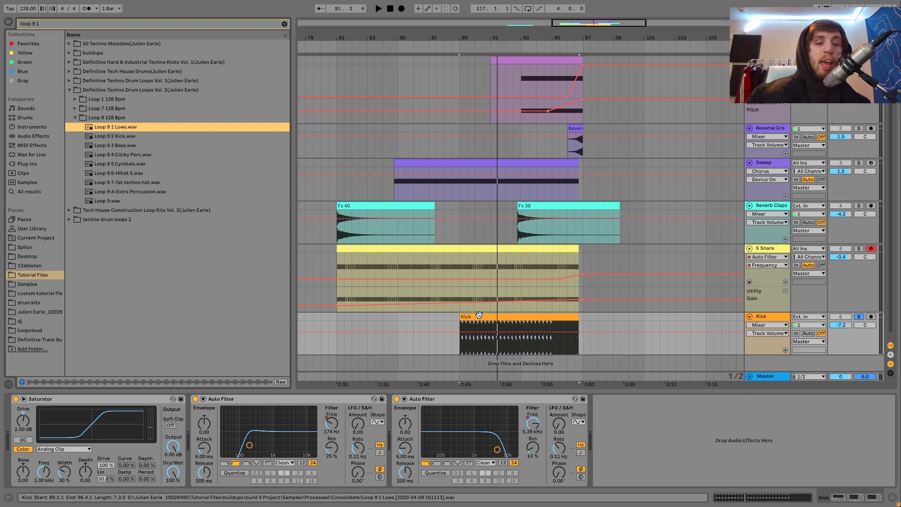
# - Play the soloed Kick track from bar 89 and display the Frequency automation of both its Auto Filters
pyautogui.press('space')
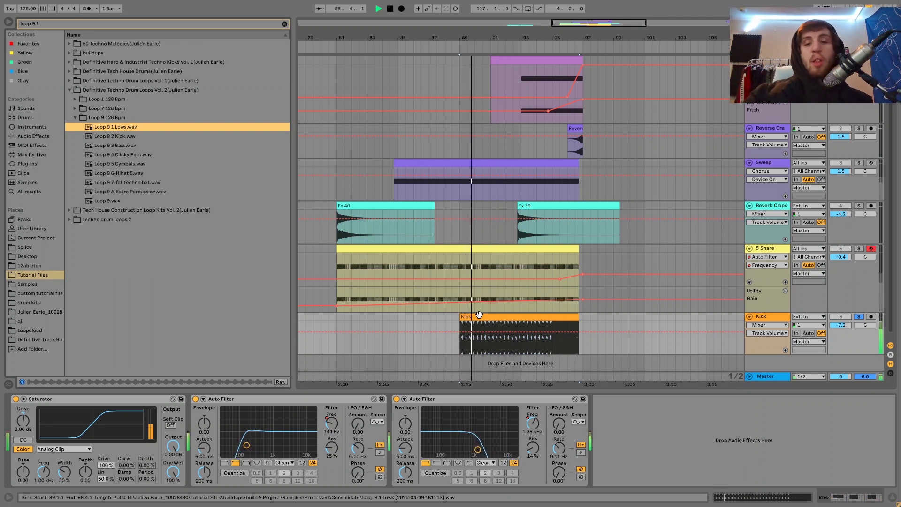
pyautogui.press('space')
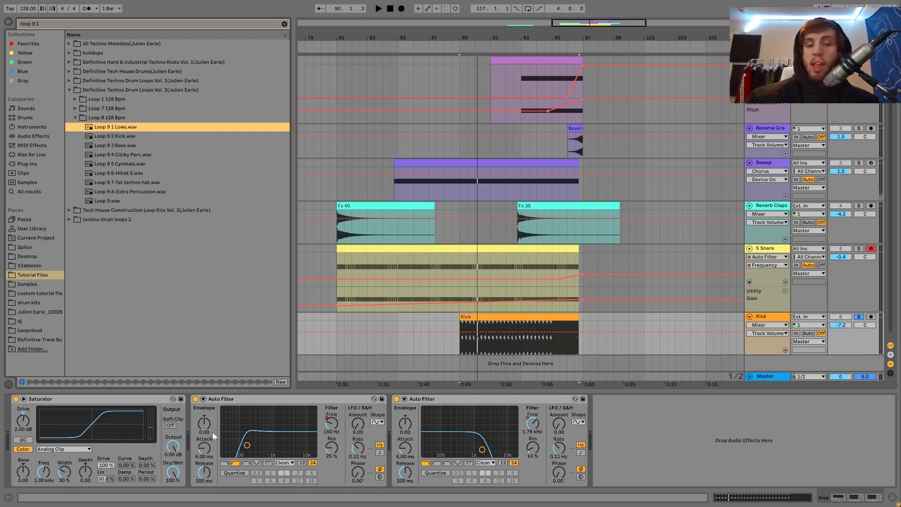
pyautogui.click(335, 424)
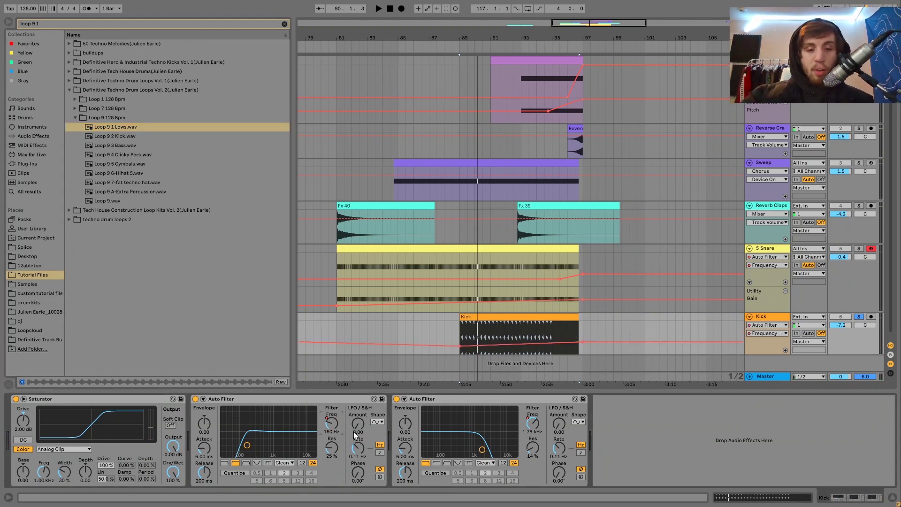
pyautogui.click(538, 426)
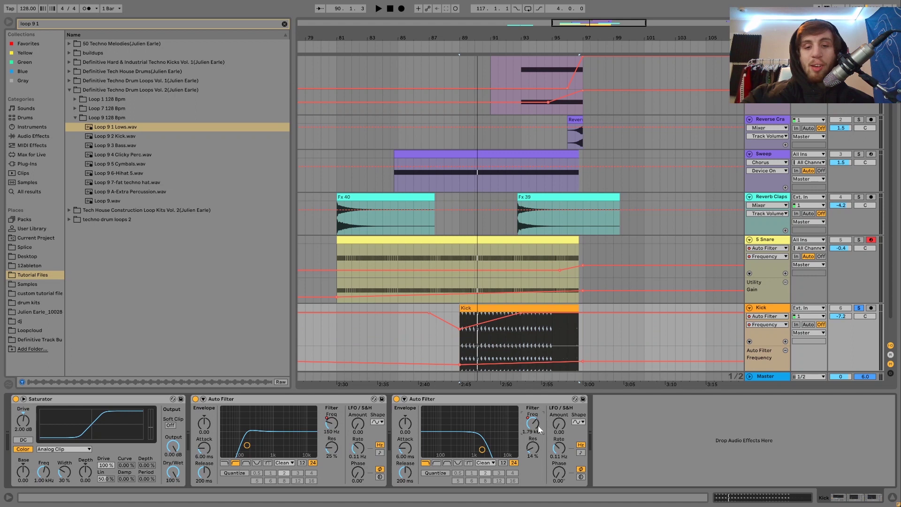
pyautogui.scroll(-1, 416, 325)
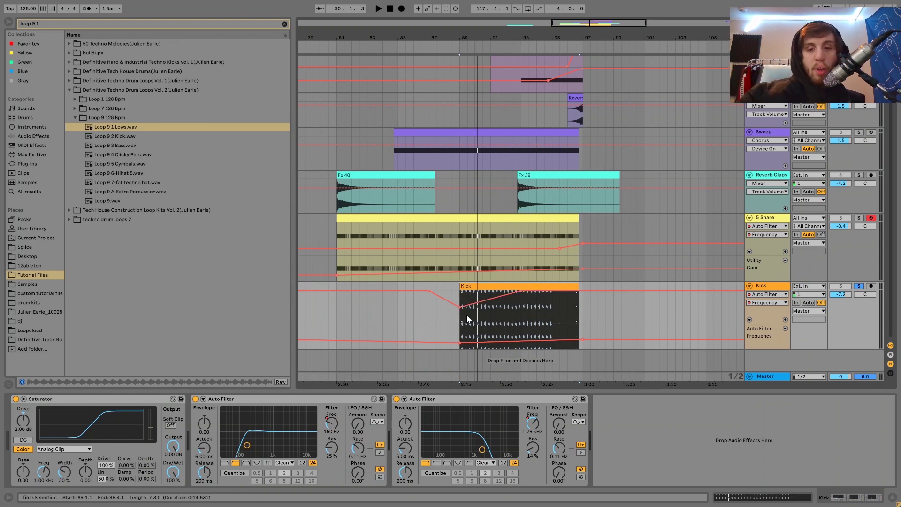
# - Play the Kick clip's opening from bar 89, once soloed and once with all tracks unsoloed
pyautogui.press('space')
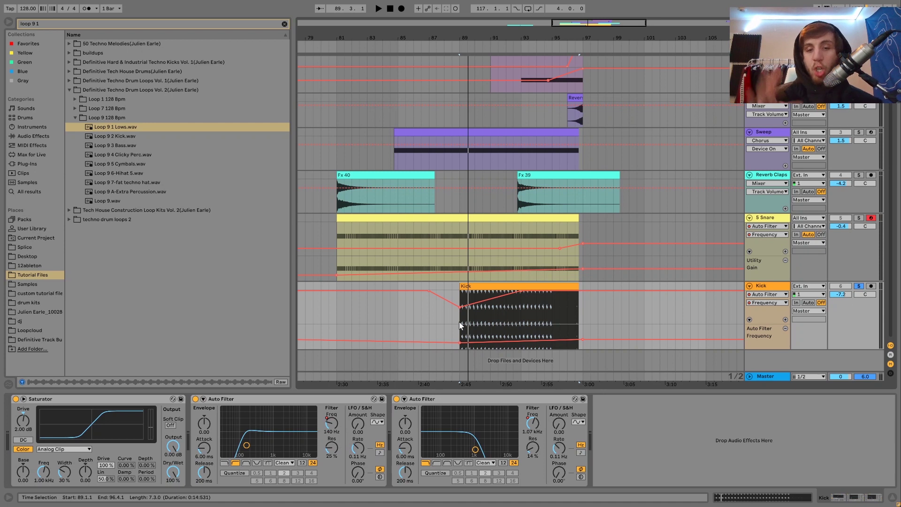
pyautogui.click(459, 322)
pyautogui.press('space')
pyautogui.press('space')
pyautogui.click(555, 289)
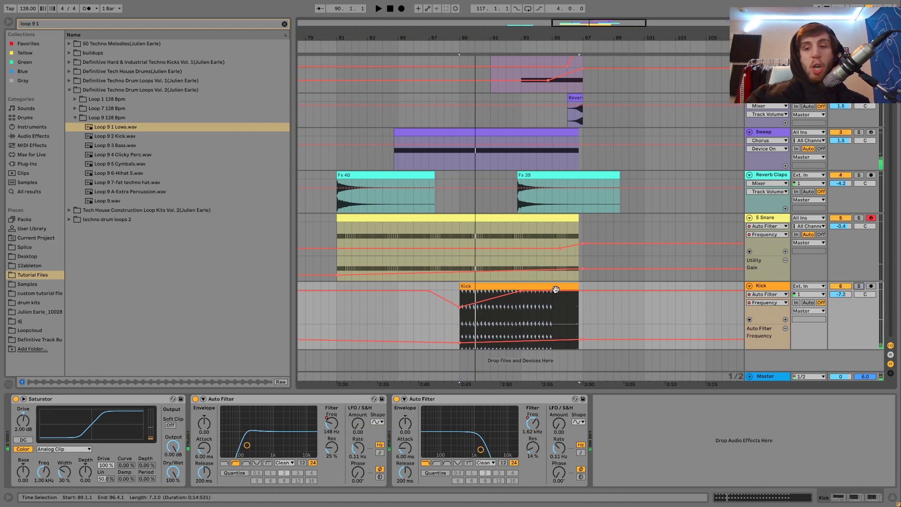
# - Play the full buildup from bar 87.3 through the kick's entry and again from bar 93
pyautogui.click(436, 314)
pyautogui.press('space')
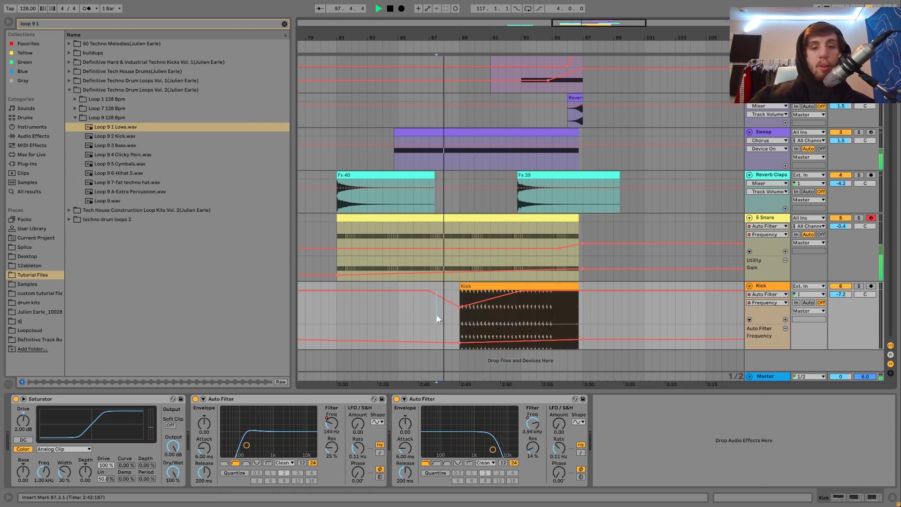
pyautogui.press('space')
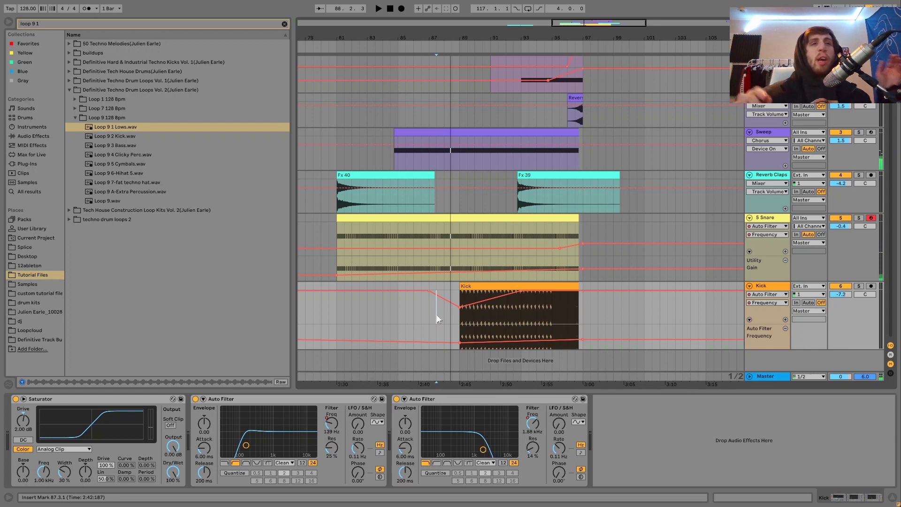
pyautogui.press('space')
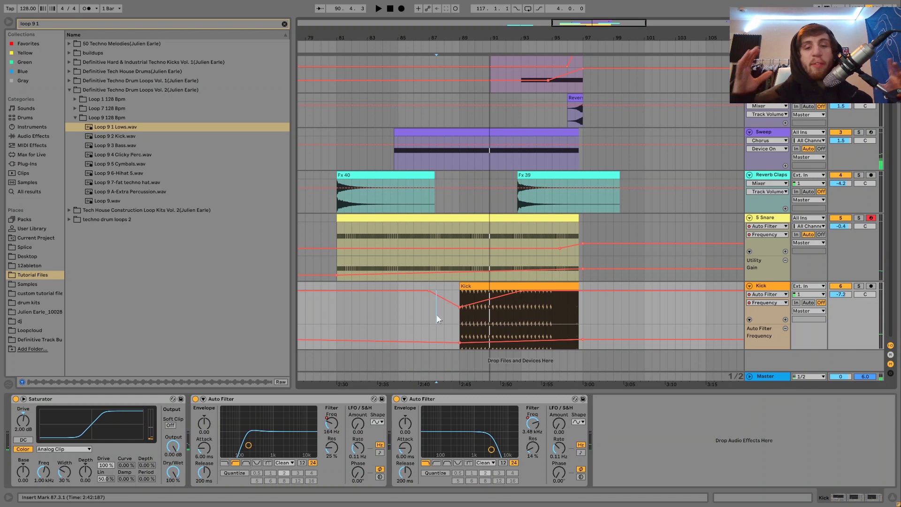
pyautogui.click(522, 305)
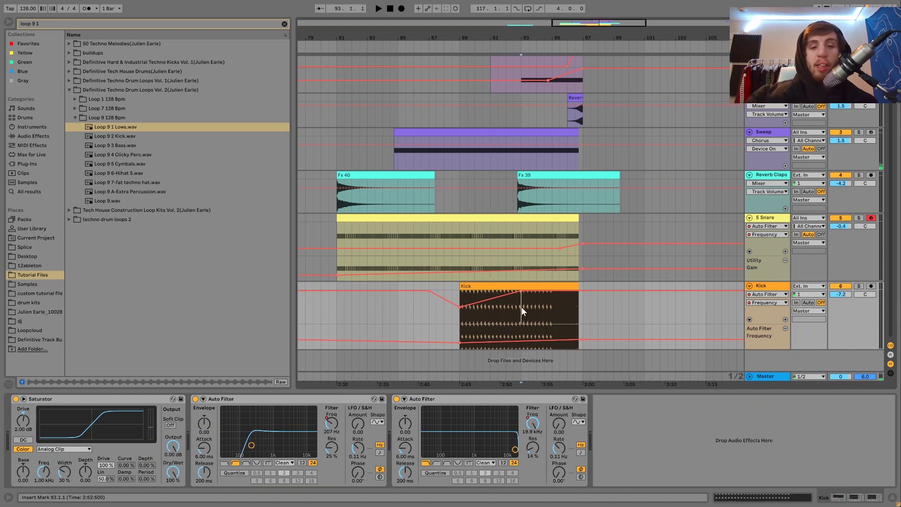
pyautogui.press('space')
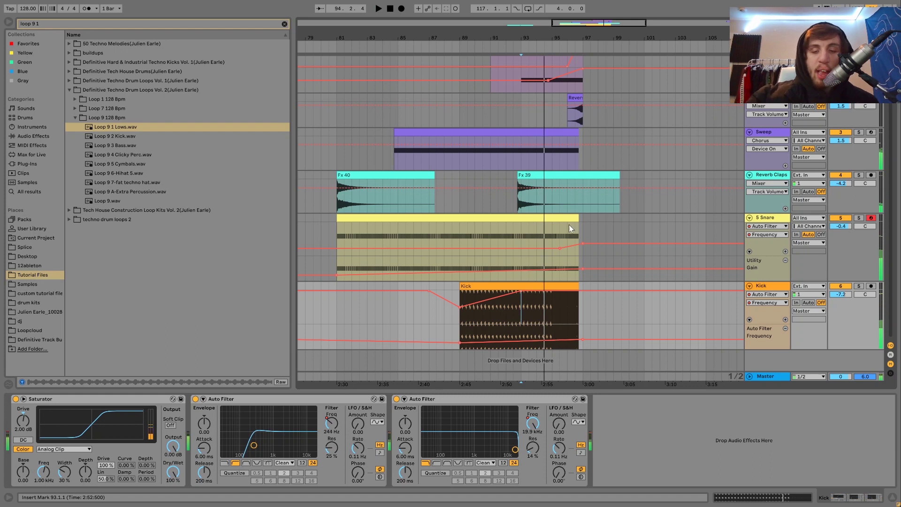
pyautogui.press('space')
# - Play the full buildup from bar 94.3 to its end while viewing the Kick waveform up close
pyautogui.click(545, 328)
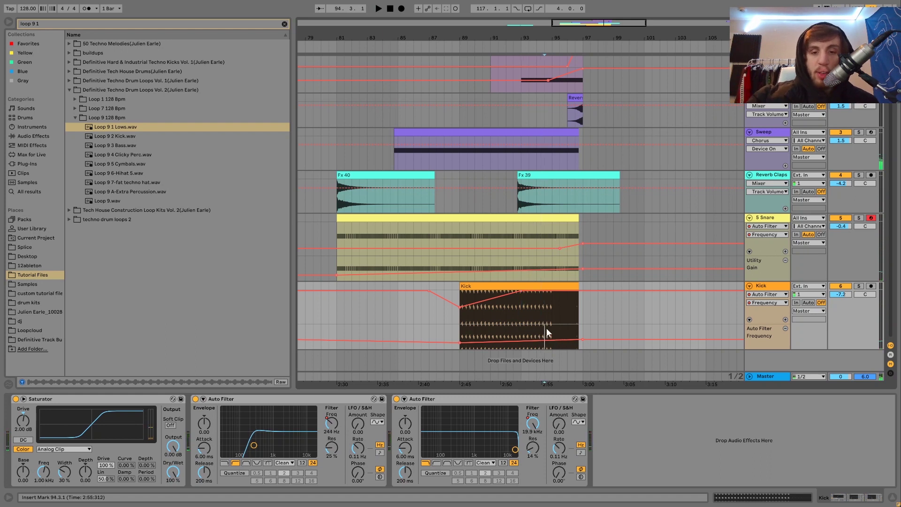
pyautogui.press('space')
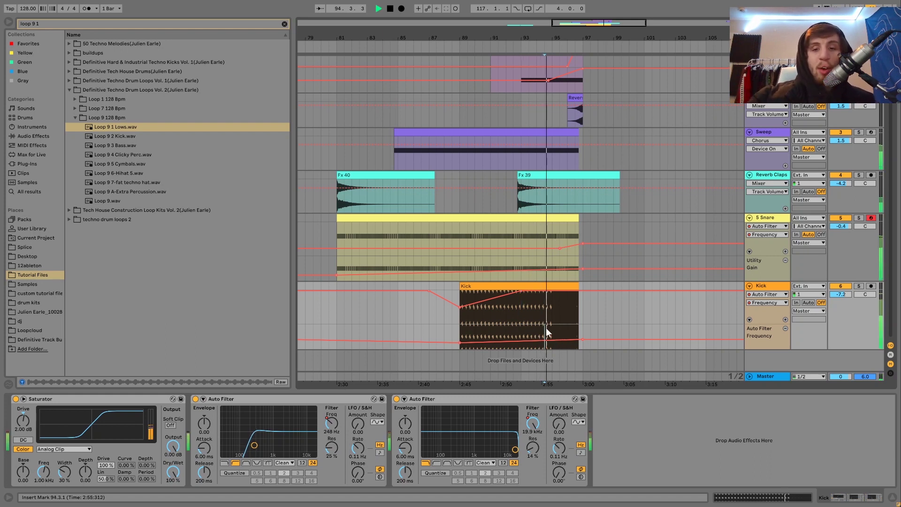
pyautogui.moveTo(569, 38); pyautogui.dragTo(567, 118)
pyautogui.press('space')
pyautogui.press('space')
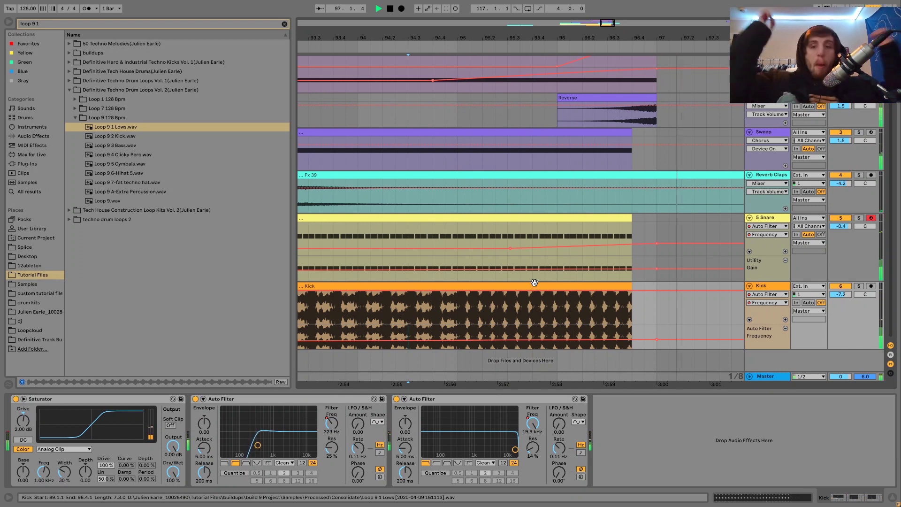
pyautogui.press('space')
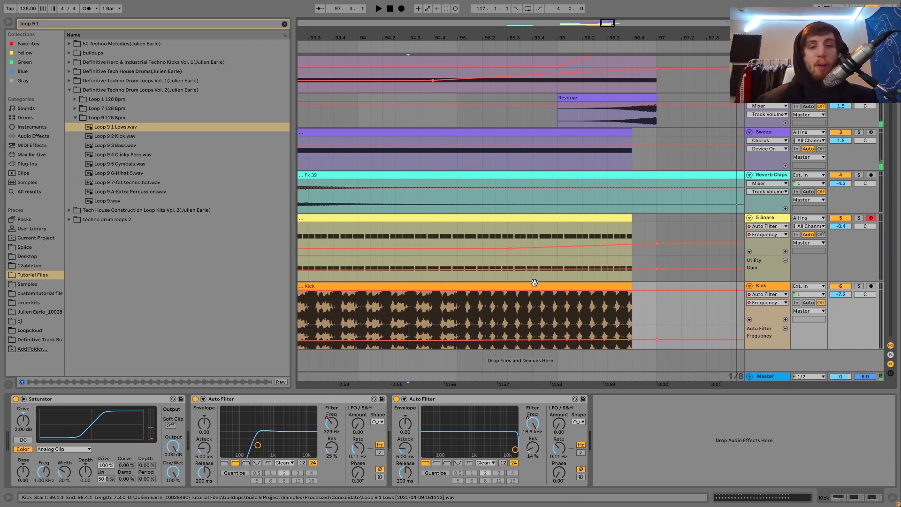
# - Clear the browser search and open the Definitive Track Buildups sample folder
pyautogui.click(284, 23)
pyautogui.moveTo(417, 40); pyautogui.dragTo(416, 6)
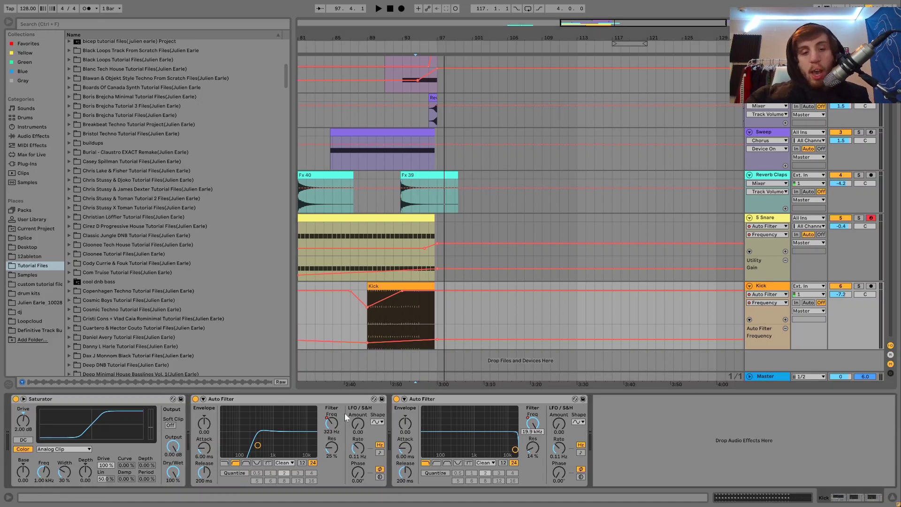
pyautogui.click(46, 331)
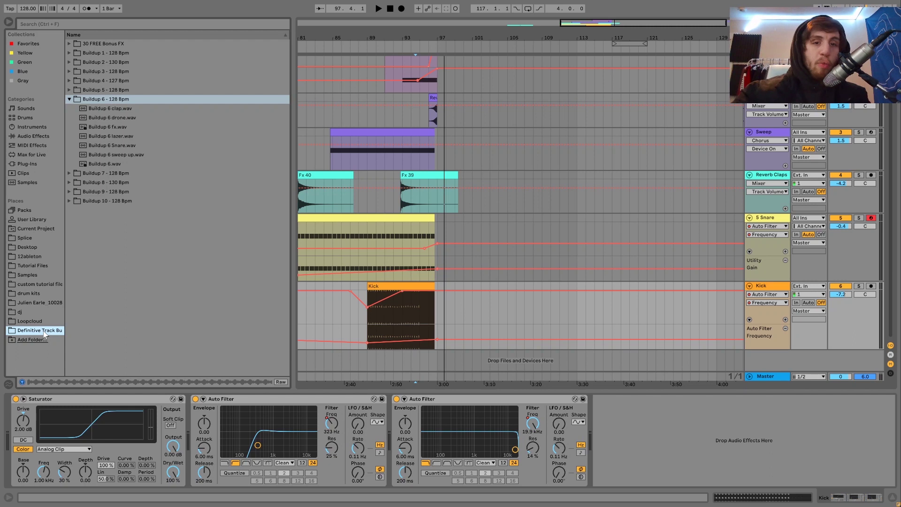
# - Fold the Kick track in the arrangement
pyautogui.hscroll(-4, 451, 286)
pyautogui.scroll(1, 451, 286)
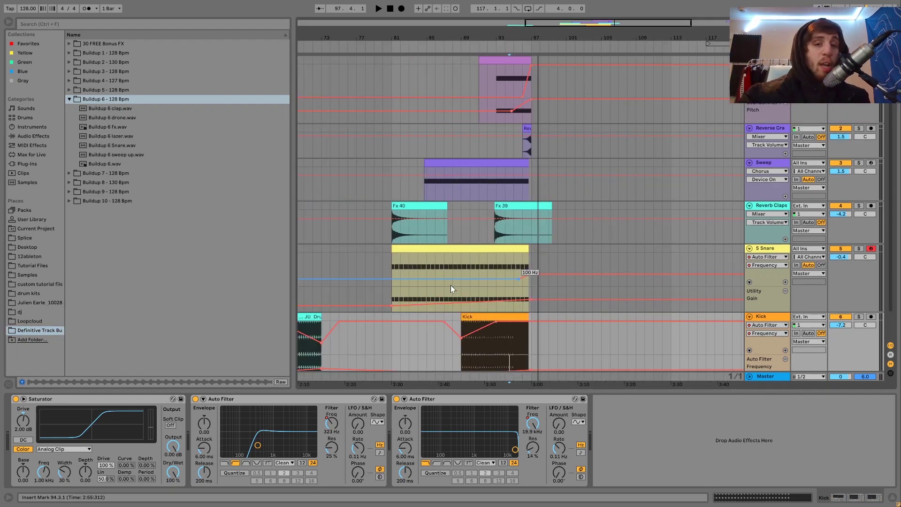
pyautogui.hscroll(5, 450, 285)
pyautogui.scroll(-1, 451, 329)
pyautogui.scroll(1, 452, 347)
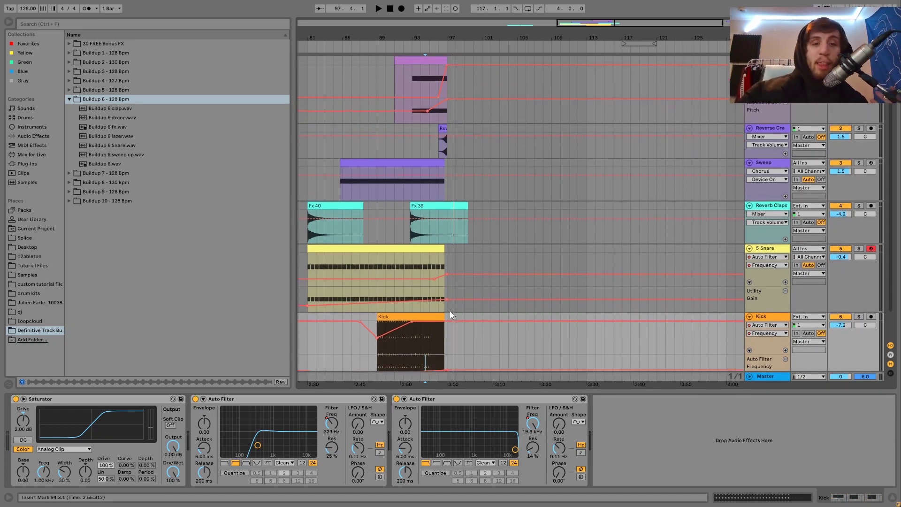
pyautogui.click(750, 316)
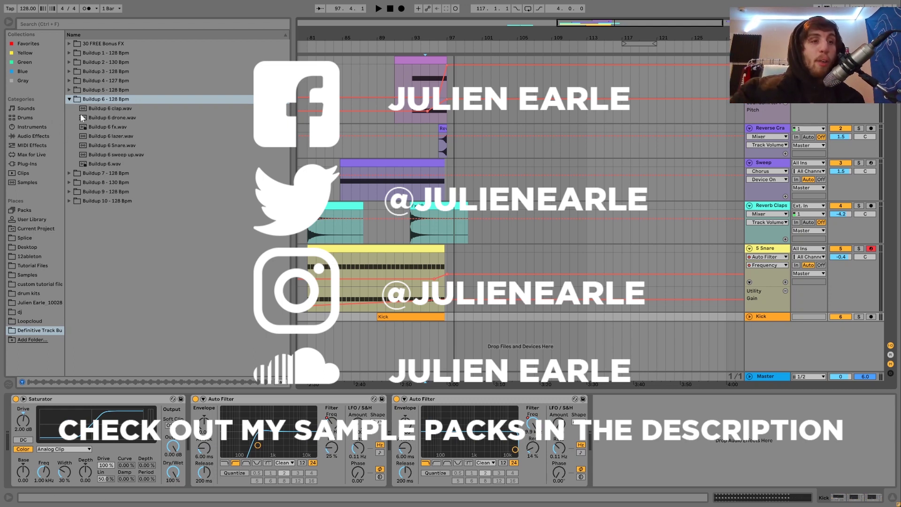
# - Collapse the Buildup 6 folder and look through the Buildup 1 - 128 Bpm and 30 FREE Bonus FX samples
pyautogui.click(69, 100)
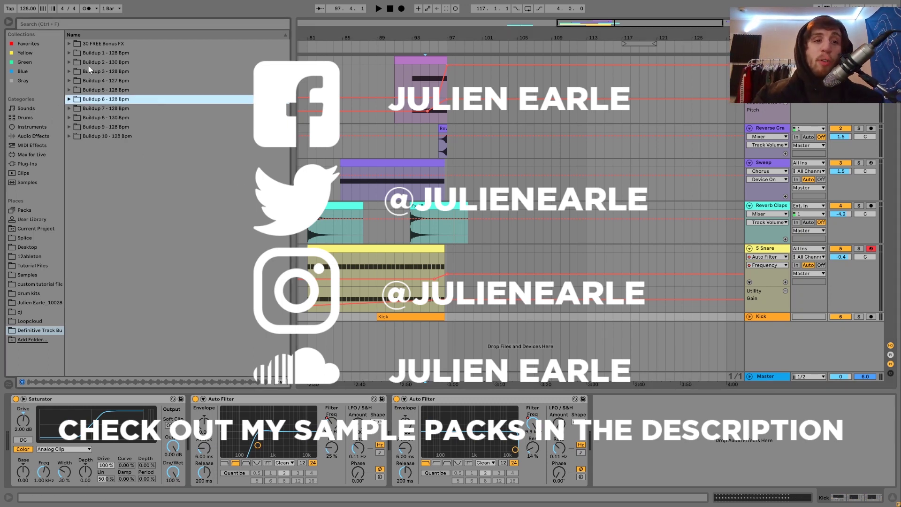
pyautogui.click(70, 53)
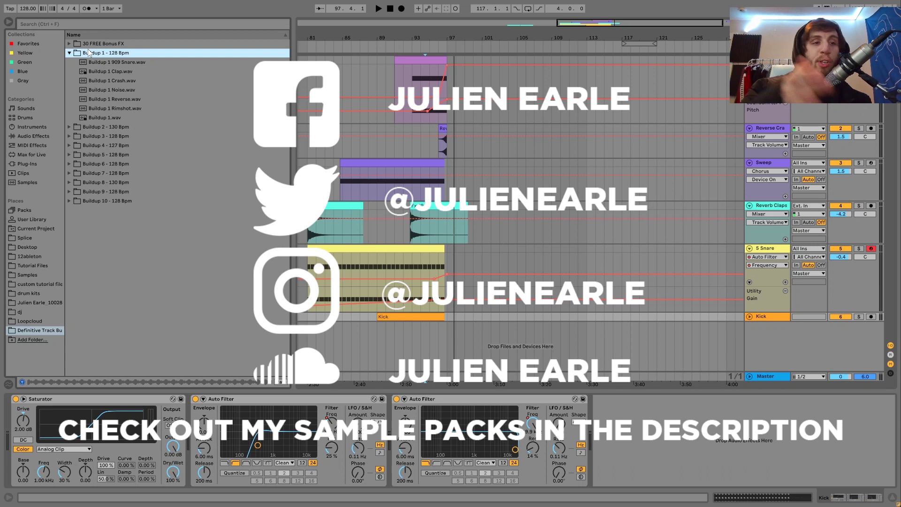
pyautogui.click(69, 43)
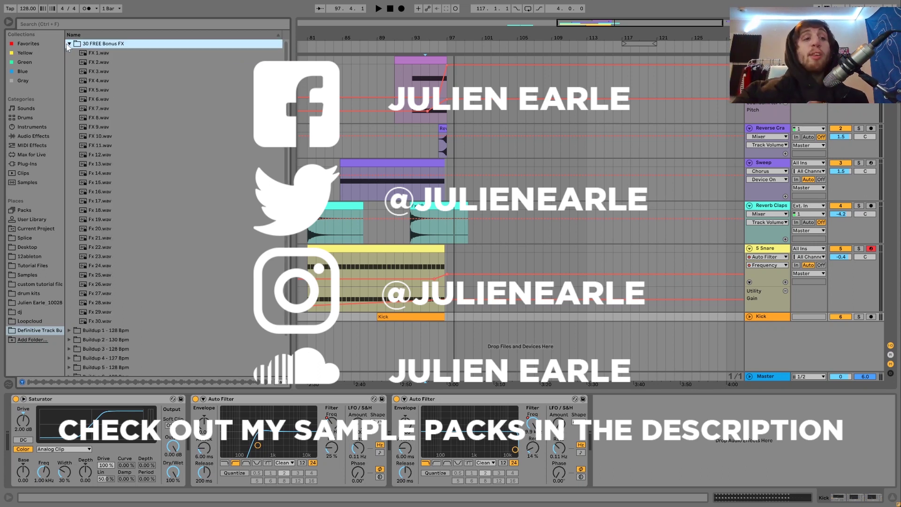